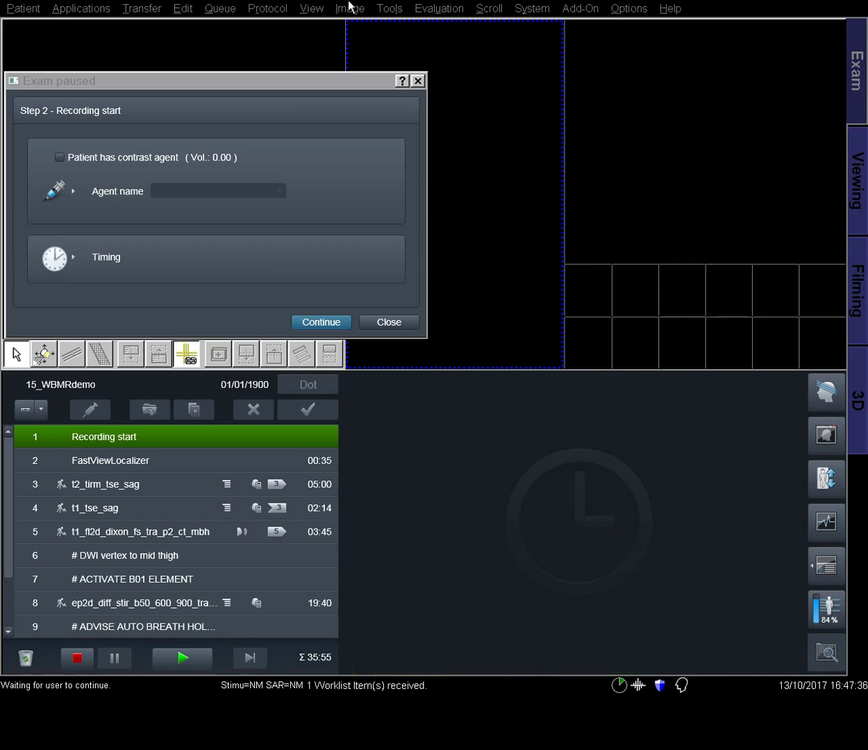
- Check the planning settings and verify that Coupled Graphics is on for the scanning windows
left_click(308, 7)
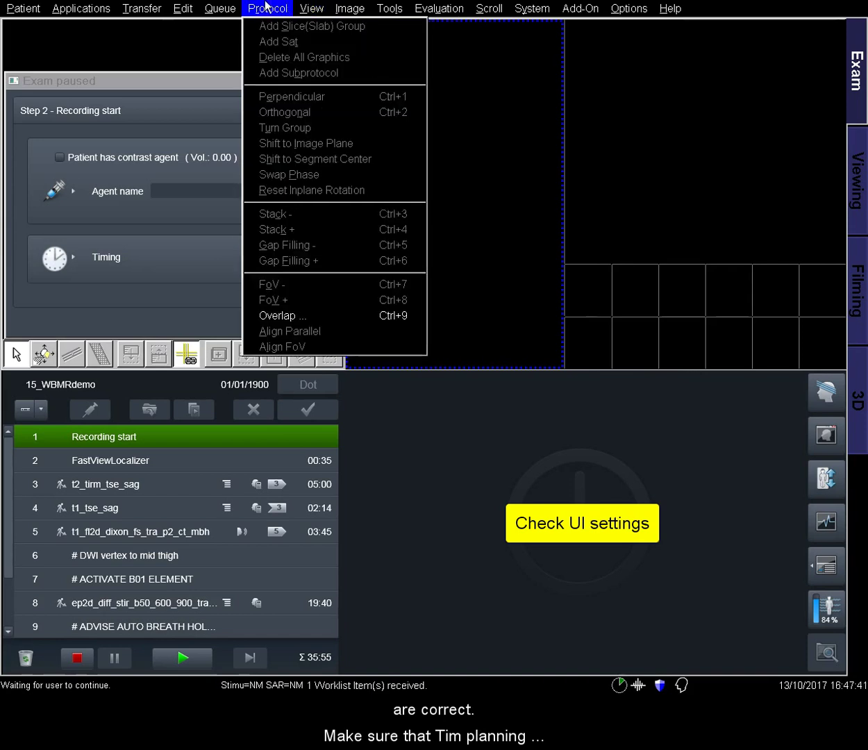
mouse_move(235, 6)
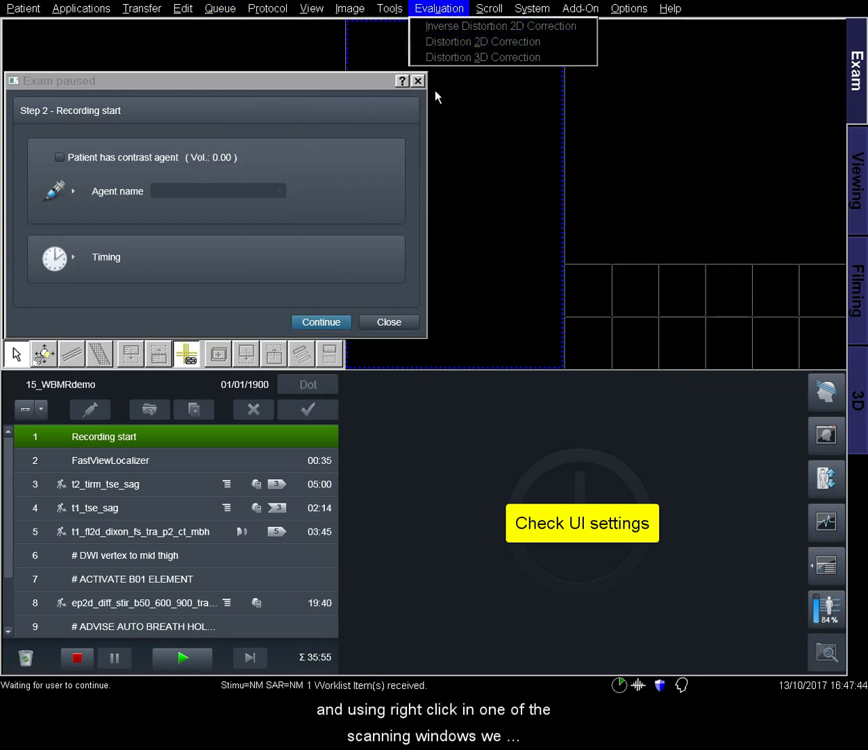
left_click(459, 208)
right_click(479, 212)
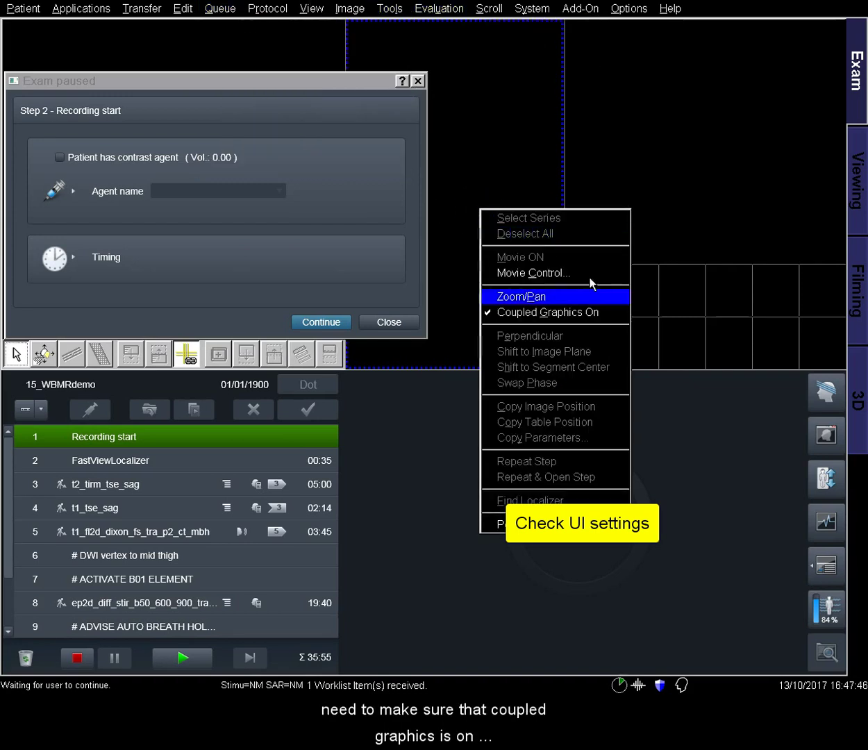
left_click(522, 178)
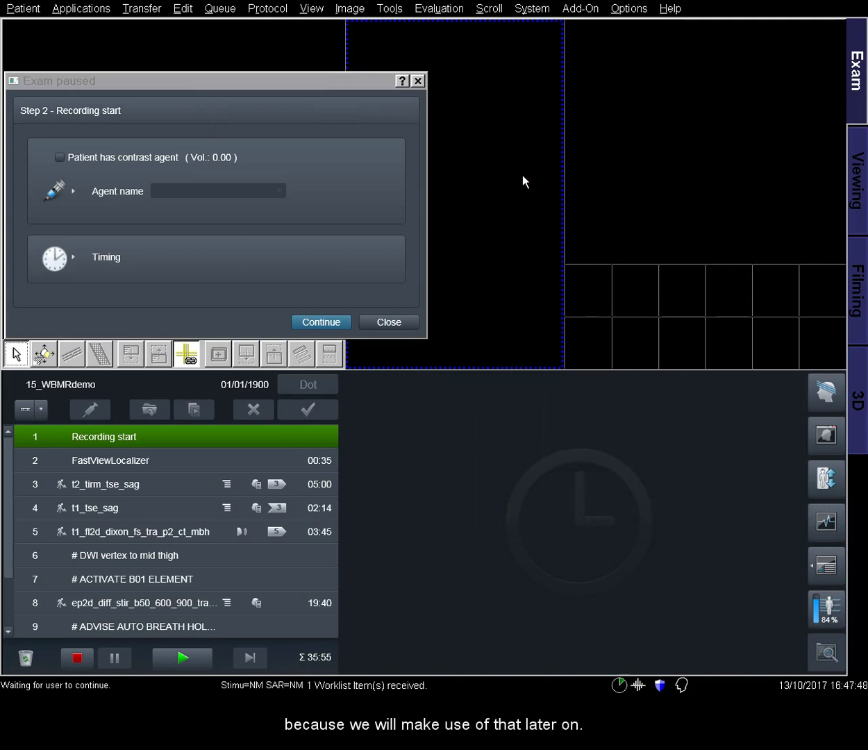
- Continue the exam into the FastViewLocalizer scan, allow table movement, and move the inline display aside before hiding it
left_click(319, 322)
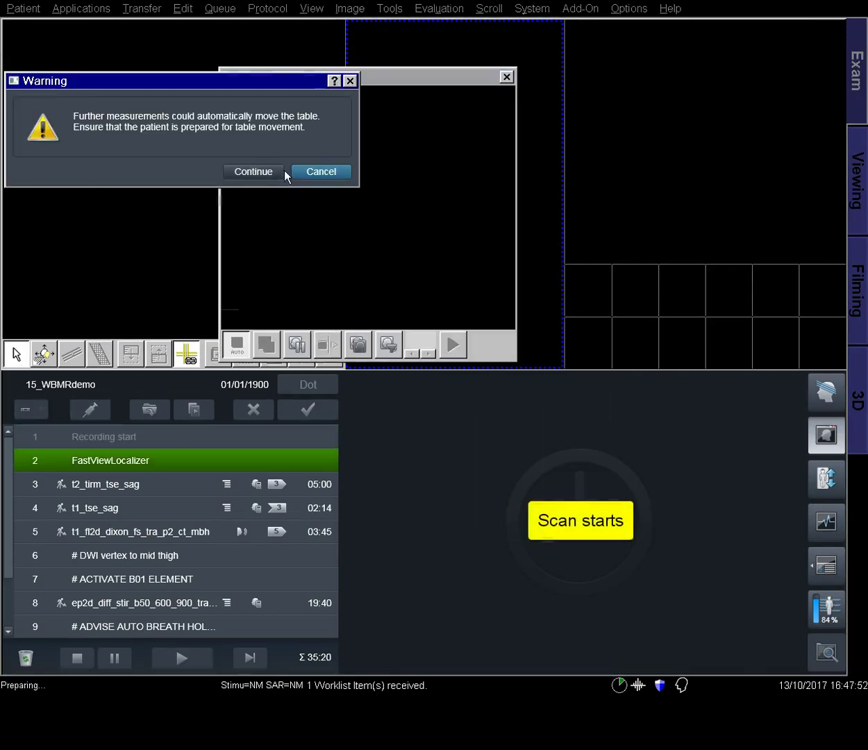
left_click(267, 172)
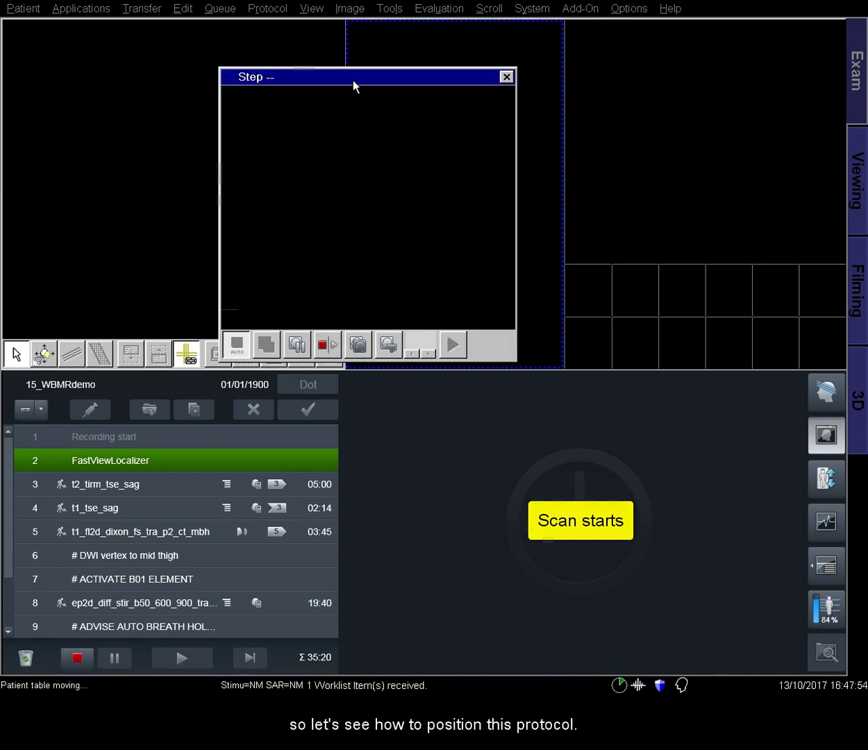
left_click_drag(352, 83, 681, 39)
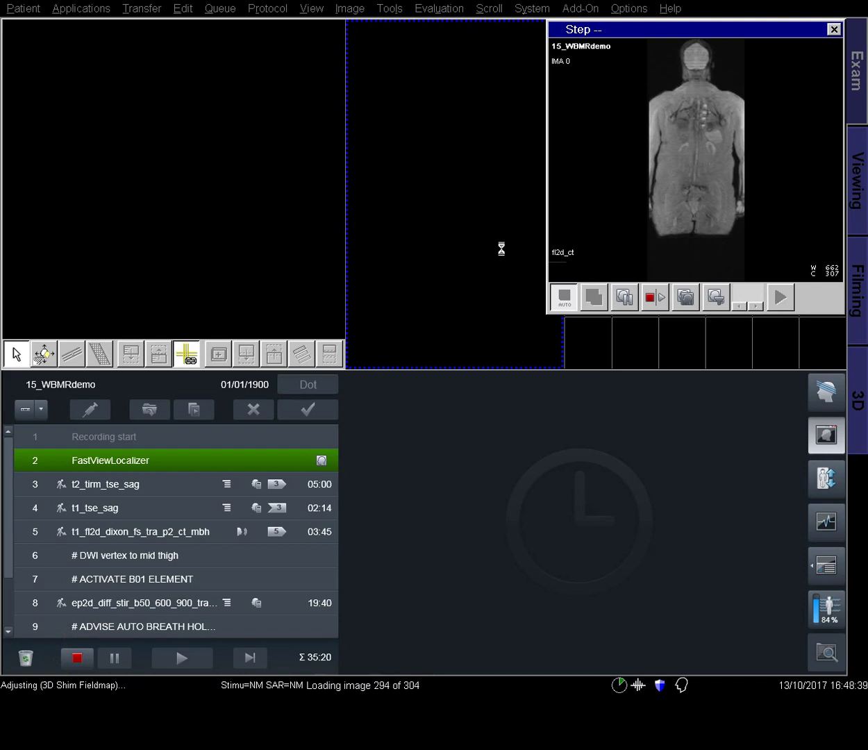
left_click(821, 438)
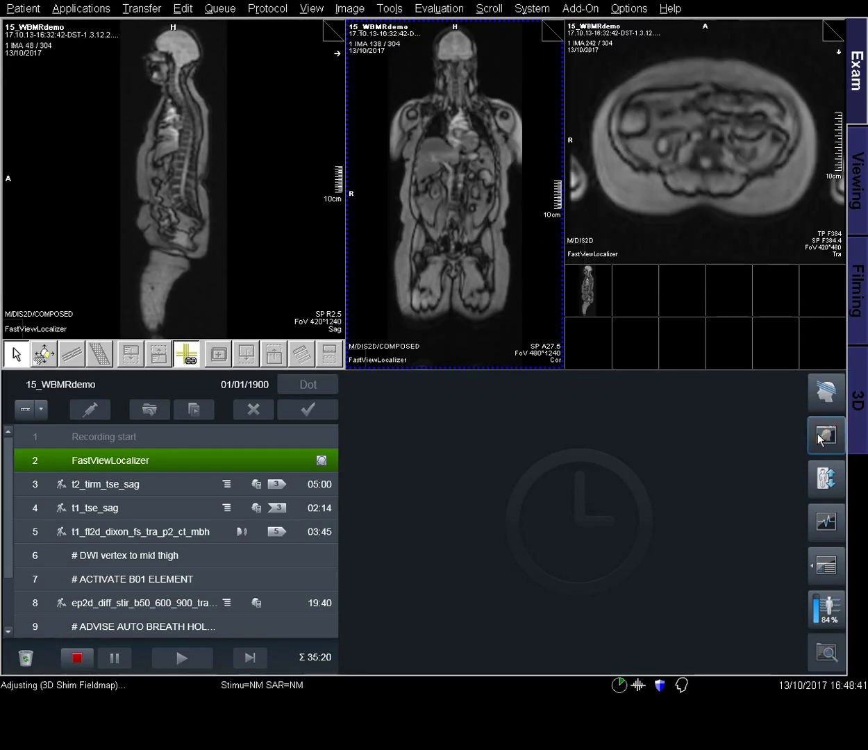
- Open t2_tirm_tse_sag and position its coupled slice groups over the spine at about L4.4 A23.6 F68.0, angled S > T0.7
double_click(144, 486)
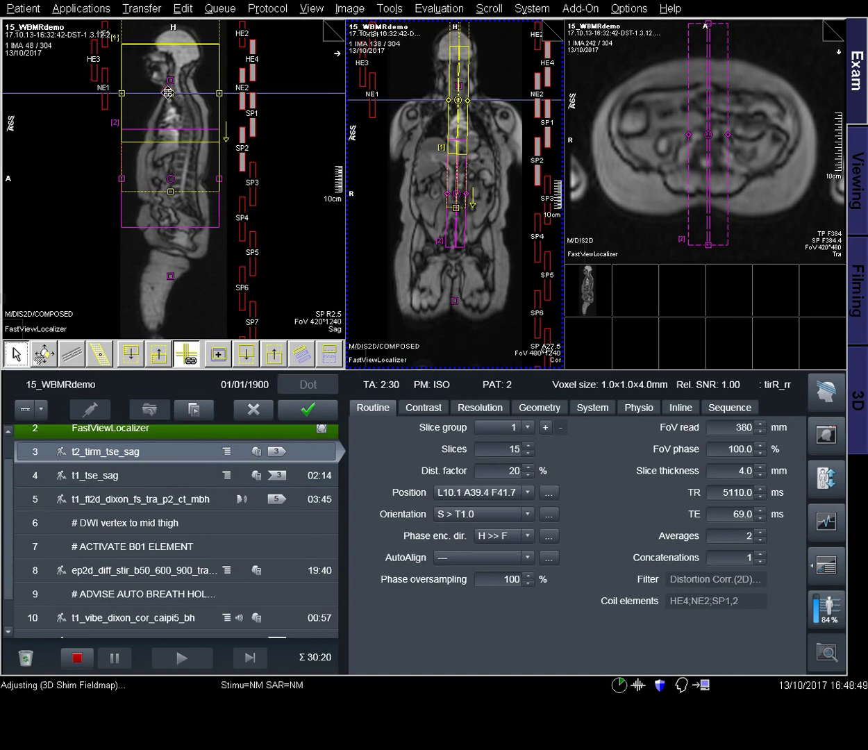
left_click_drag(168, 93, 171, 99)
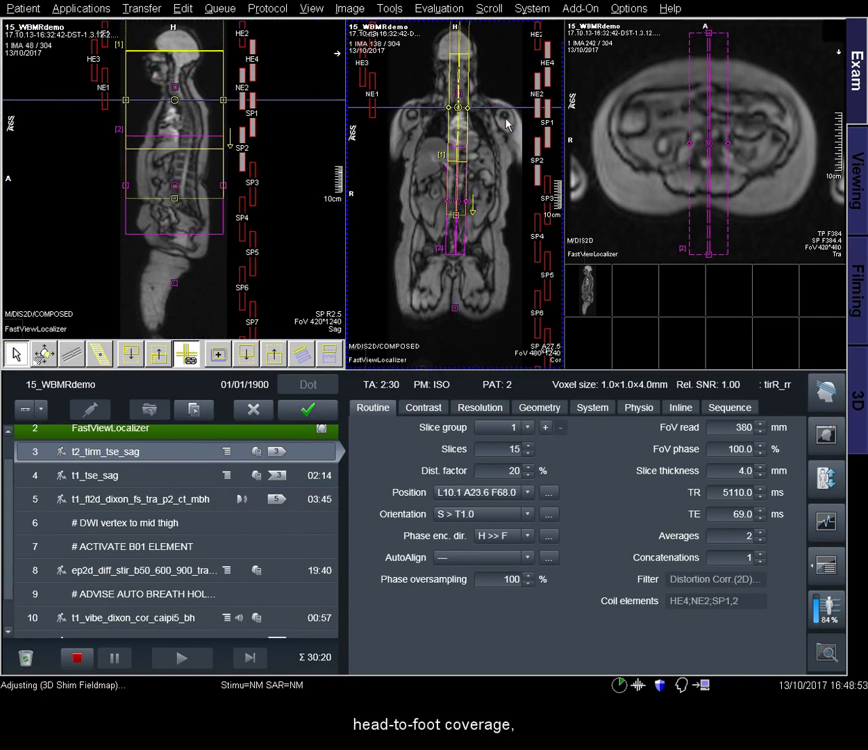
scroll(507, 124, "down", 6)
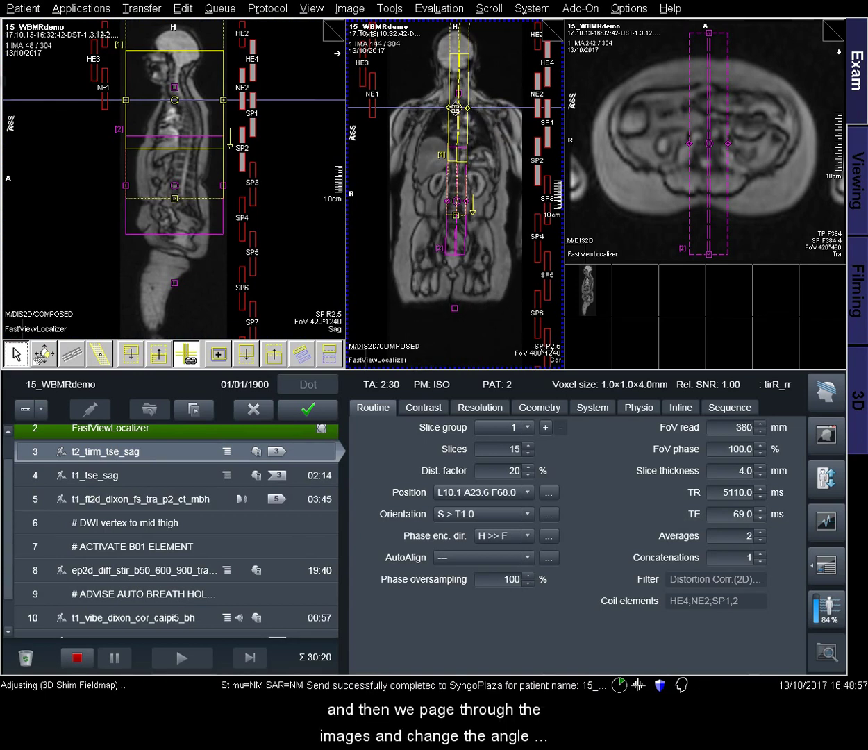
left_click_drag(458, 108, 456, 109)
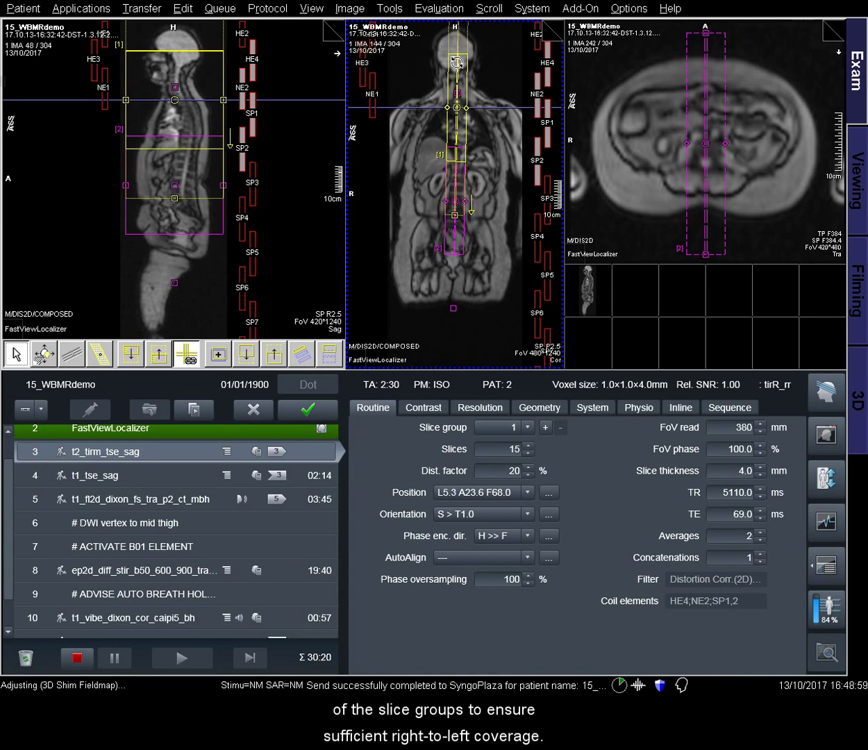
left_click_drag(457, 58, 457, 58)
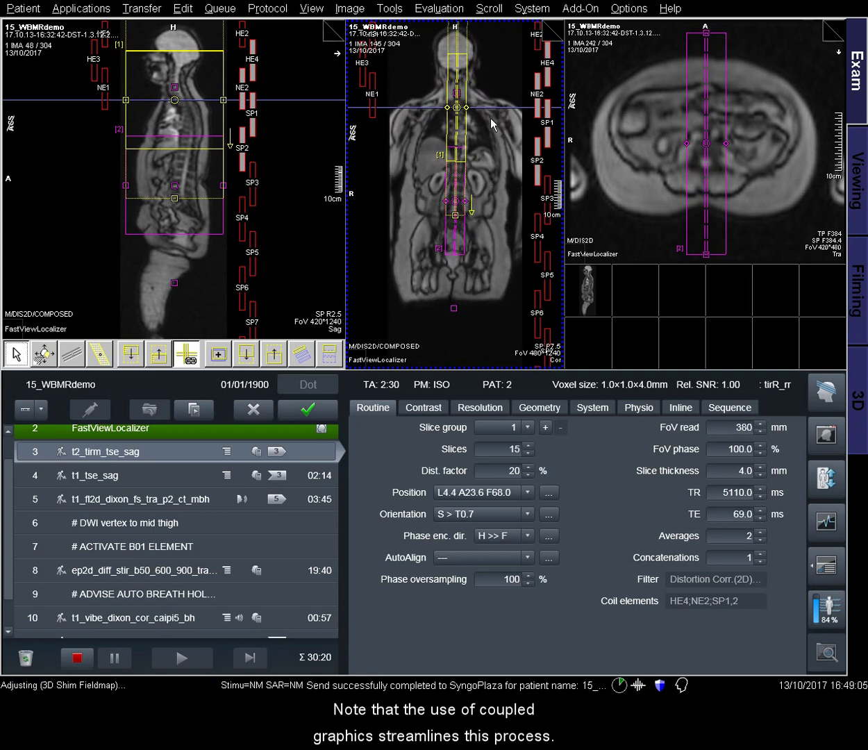
- Check the spine coverage on neighbouring coronal images and in slice group 2, and apply the t2_tirm_tse_sag planning
scroll(491, 123, "up", 2)
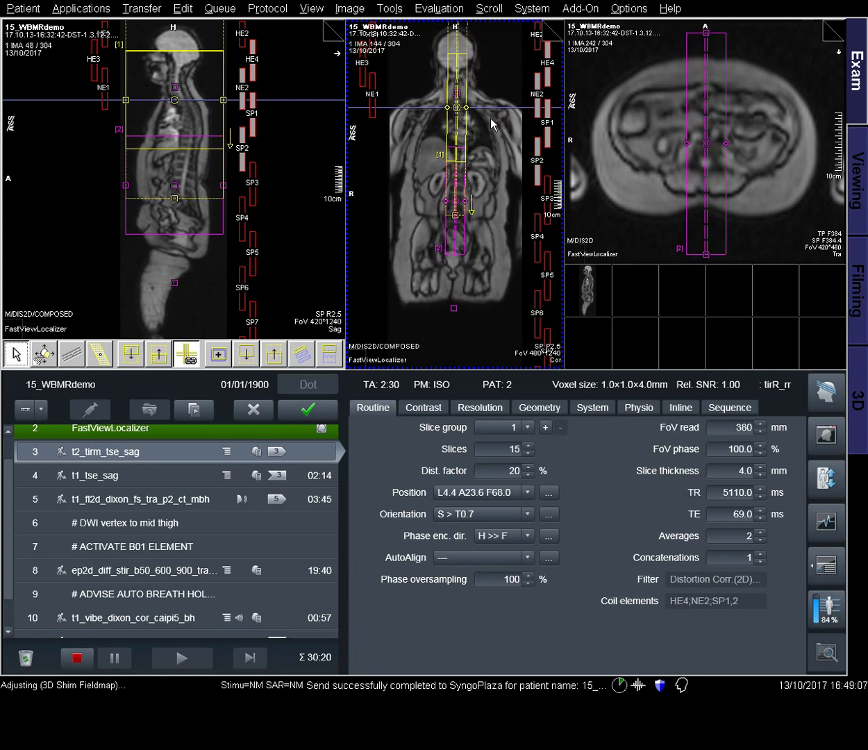
scroll(491, 124, "up", 1)
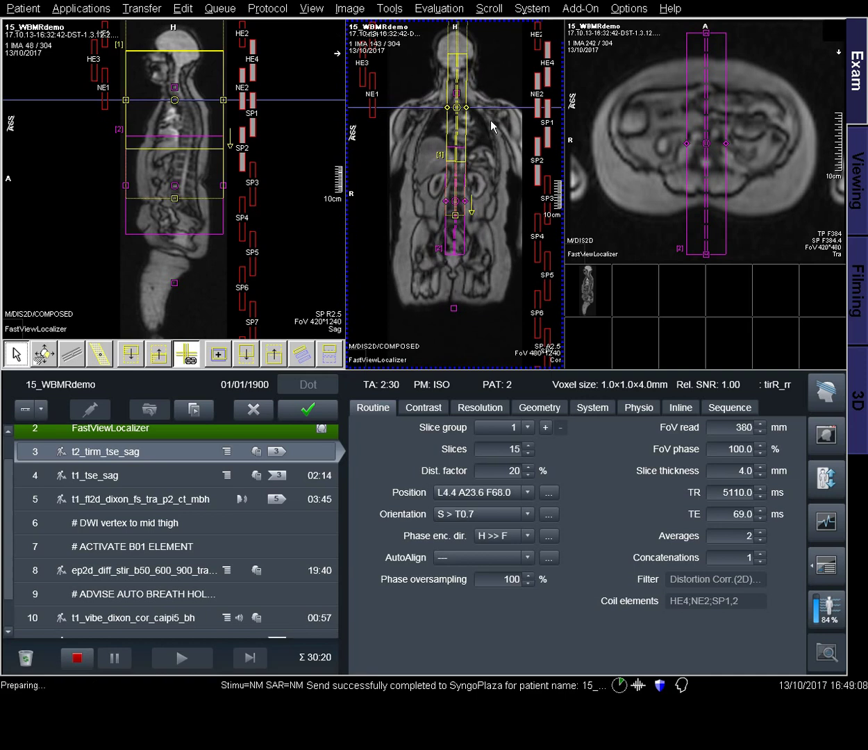
scroll(490, 123, "down", 1)
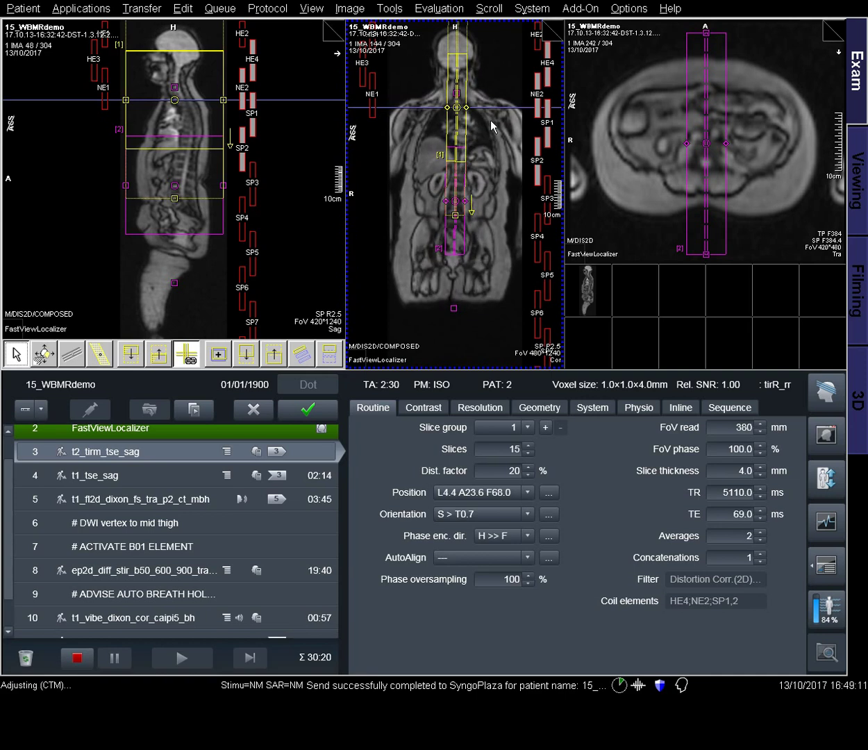
left_click(175, 186)
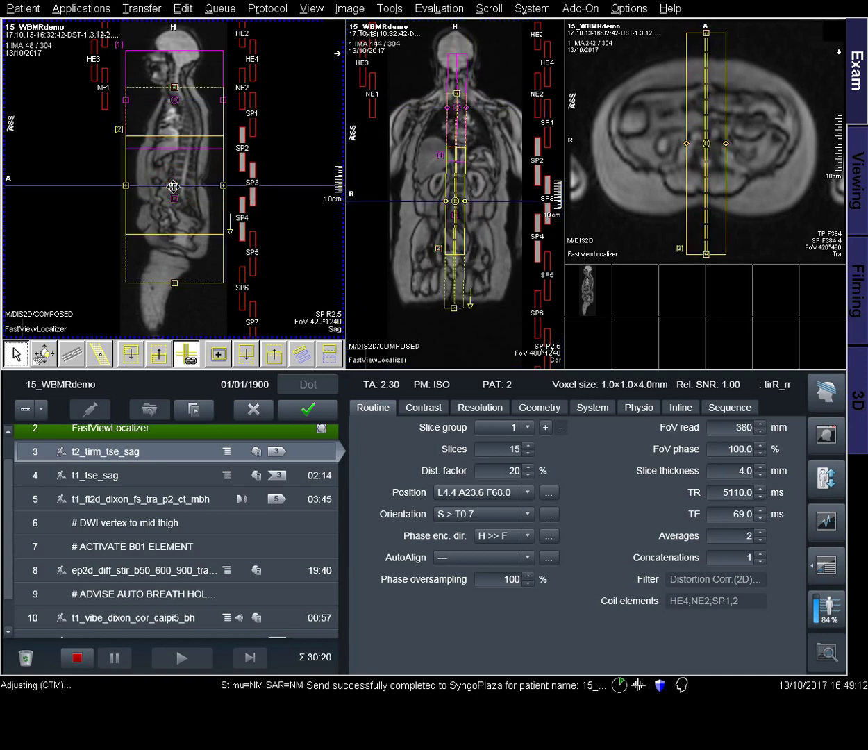
left_click(308, 413)
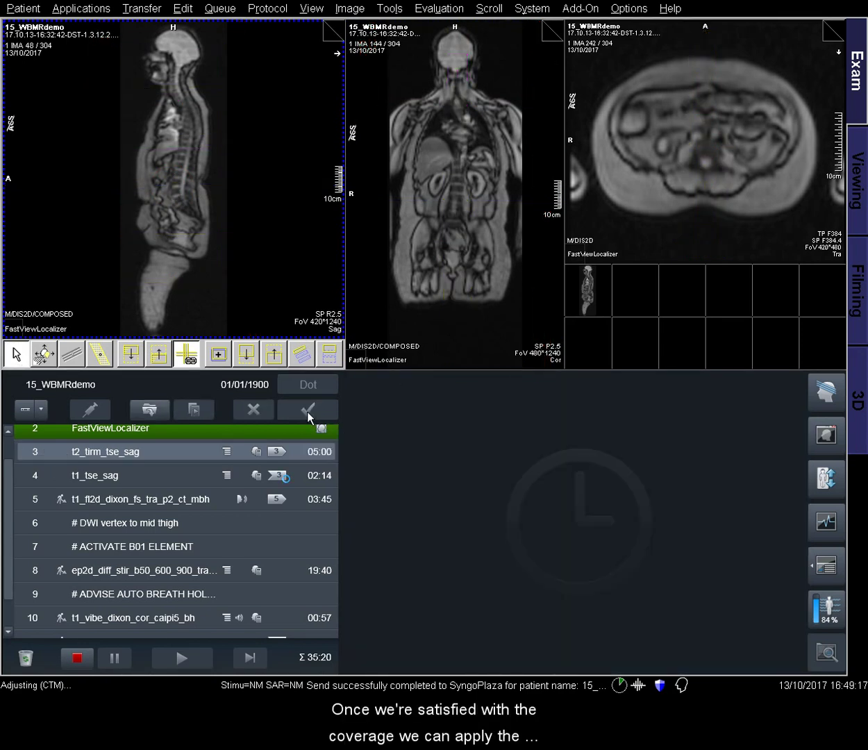
- Open t1_tse_sag, check the coverage of its lower slice group, and apply the protocol
double_click(145, 477)
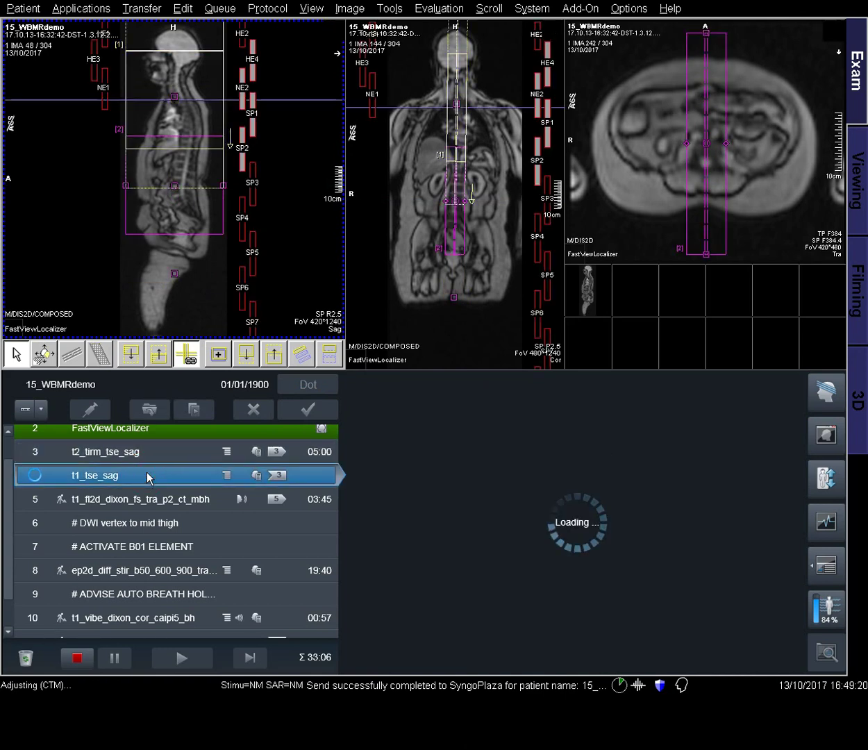
left_click(172, 234)
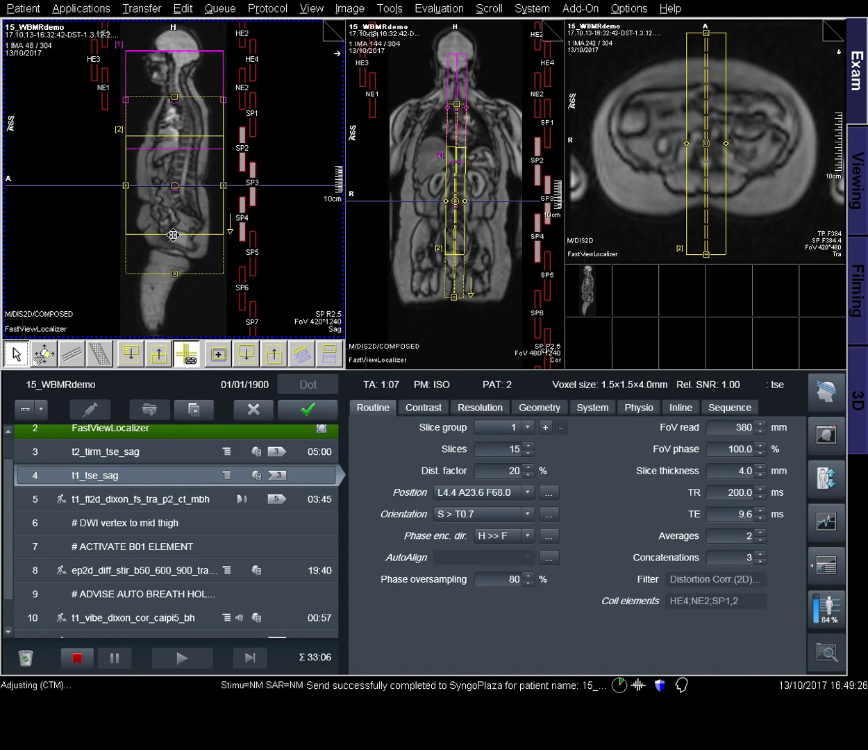
left_click(310, 409)
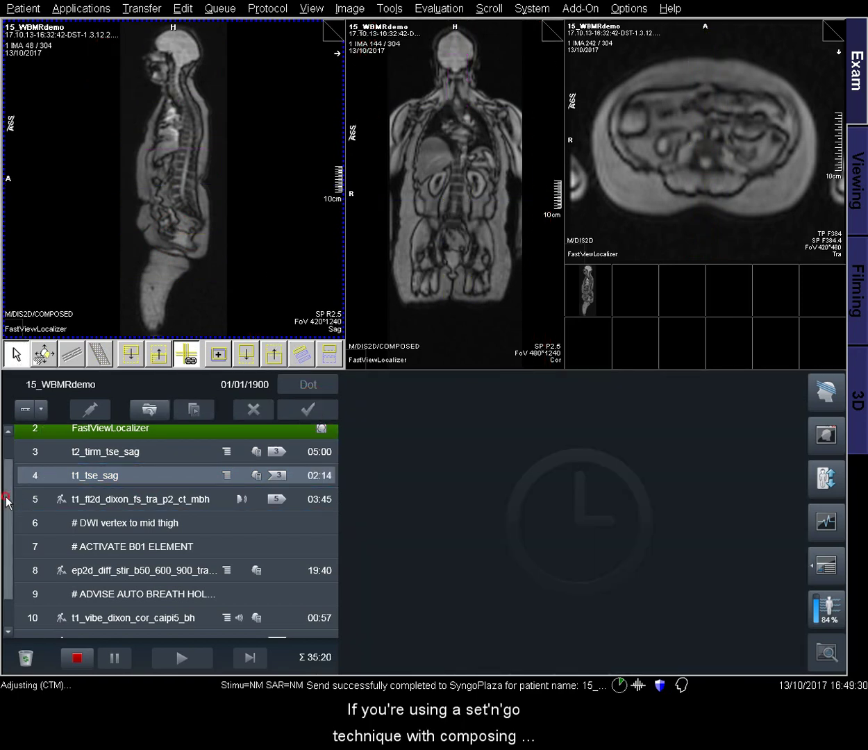
- Open t1_fl2d_dixon_fs_tra_p2_ct_mbh and shift its scan range on the sagittal image so it starts just inside the skull
scroll(6, 498, "up", 1)
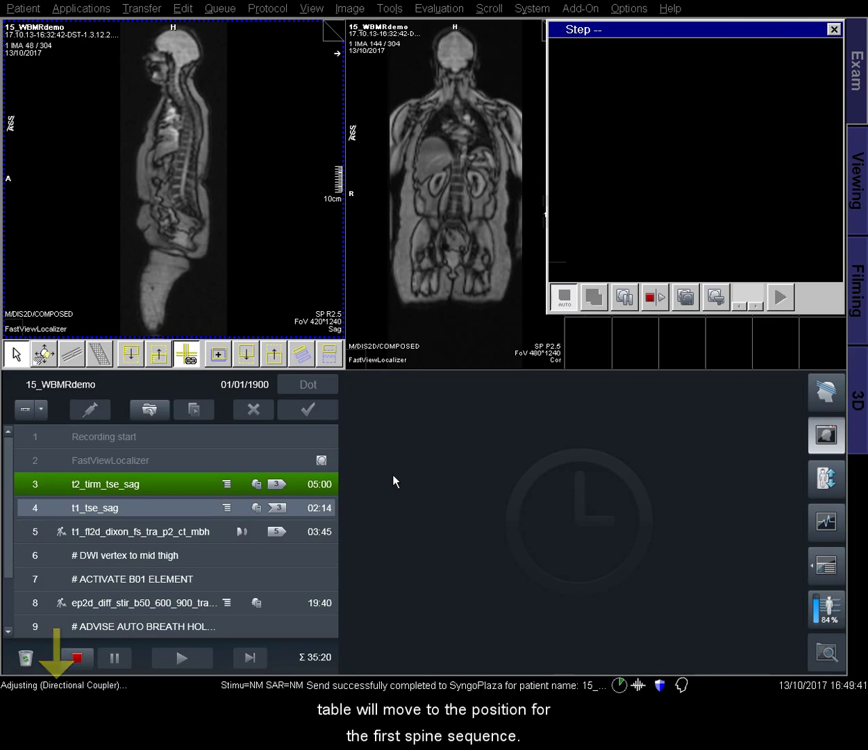
left_click(144, 531)
double_click(146, 532)
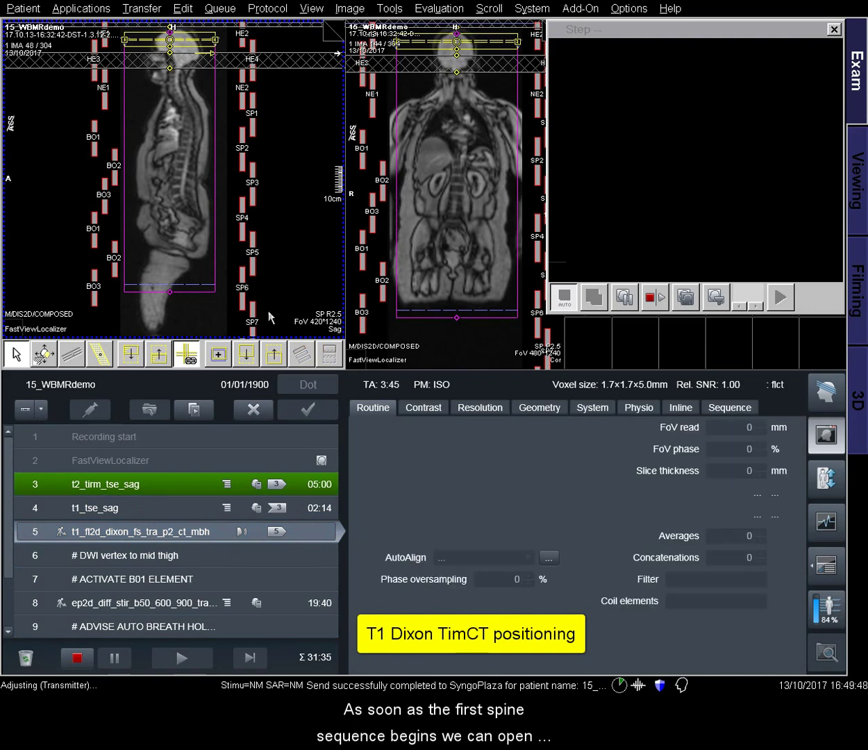
left_click_drag(173, 39, 172, 49)
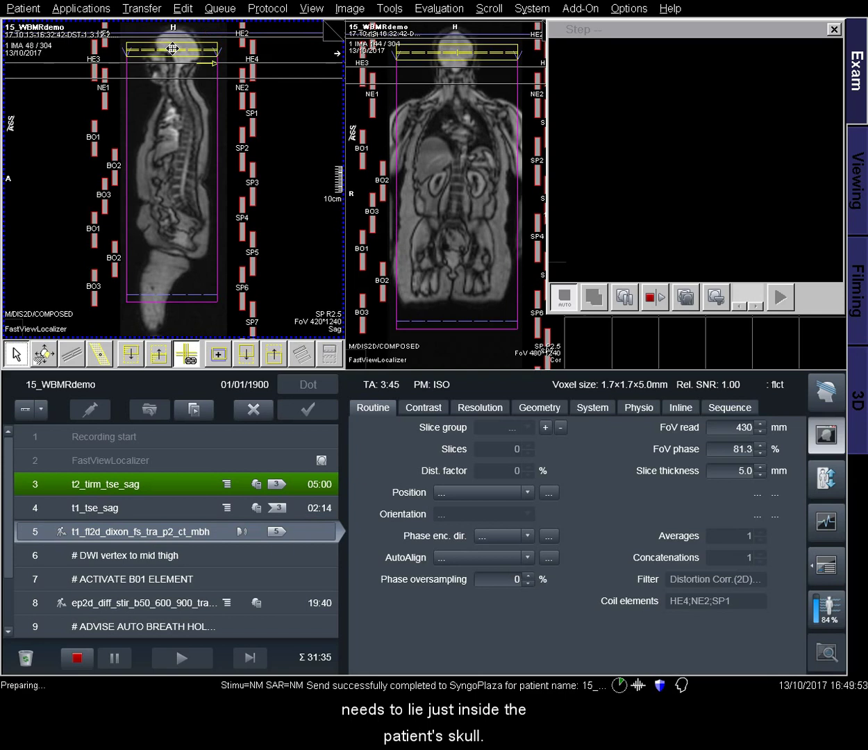
left_click_drag(173, 49, 173, 47)
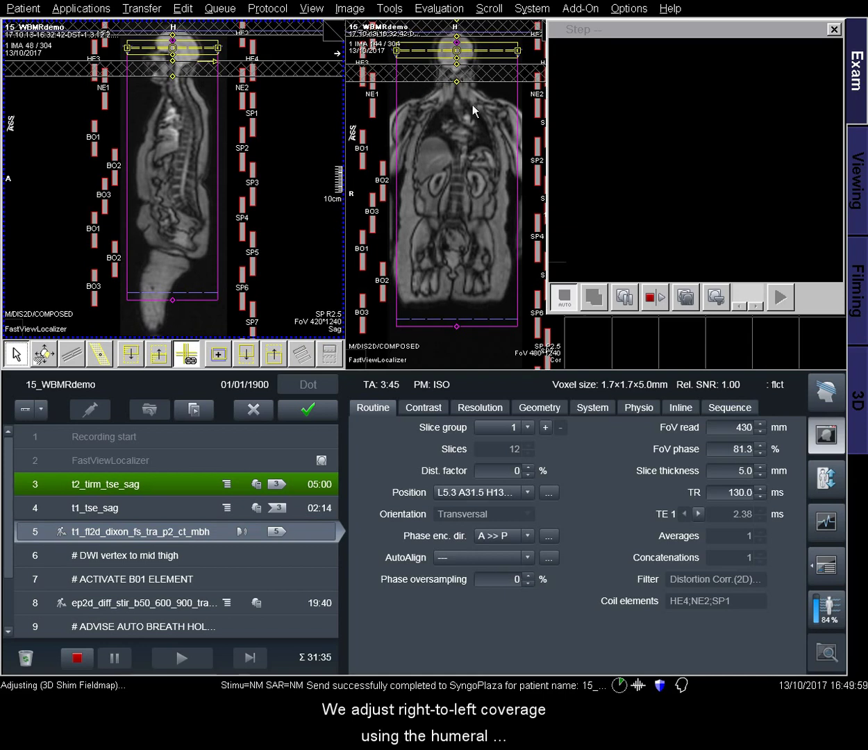
- Check right-to-left coverage at the humeral heads on the coronal images and apply the t1_fl2d_dixon protocol
scroll(475, 119, "down", 4)
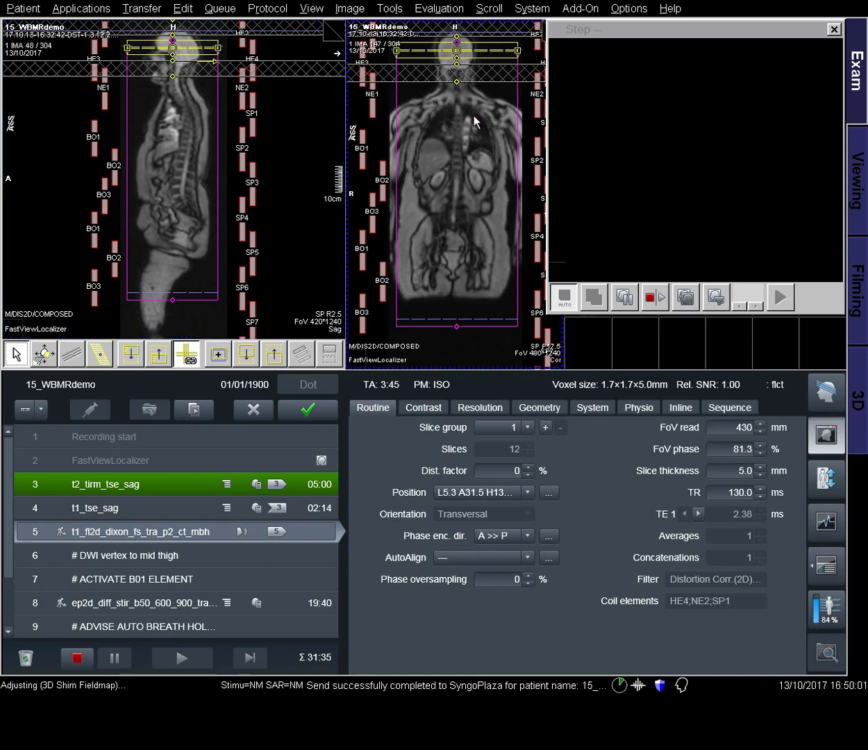
scroll(474, 119, "up", 5)
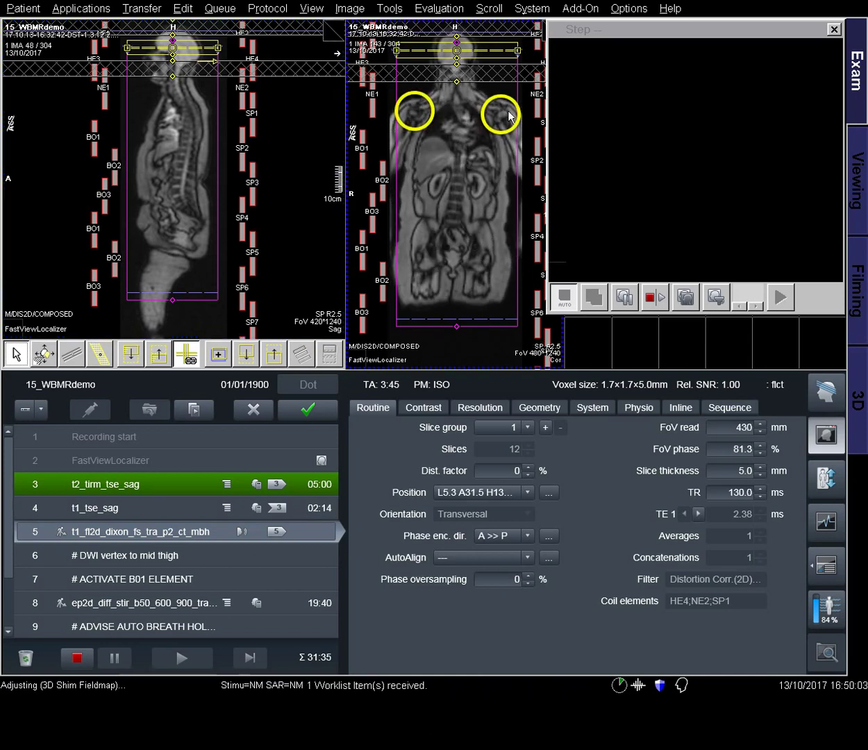
scroll(501, 111, "up", 1)
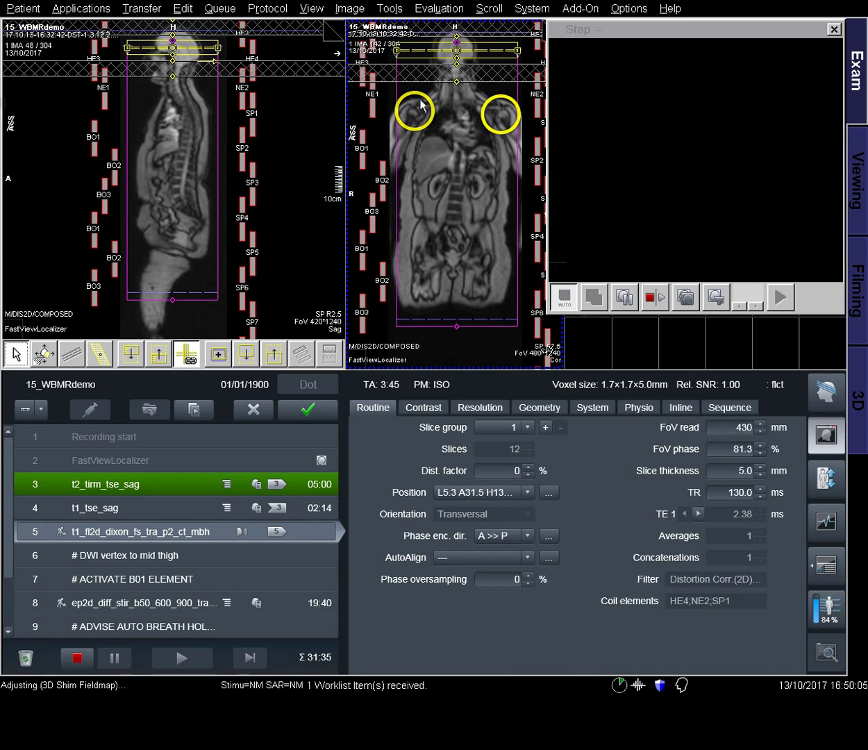
scroll(425, 124, "up", 1)
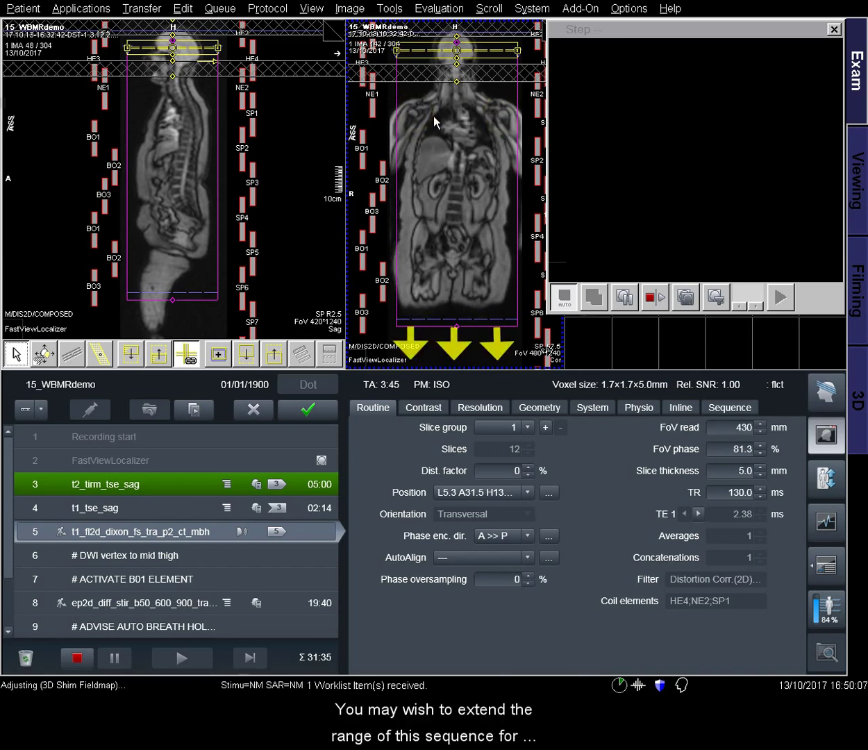
left_click(320, 413)
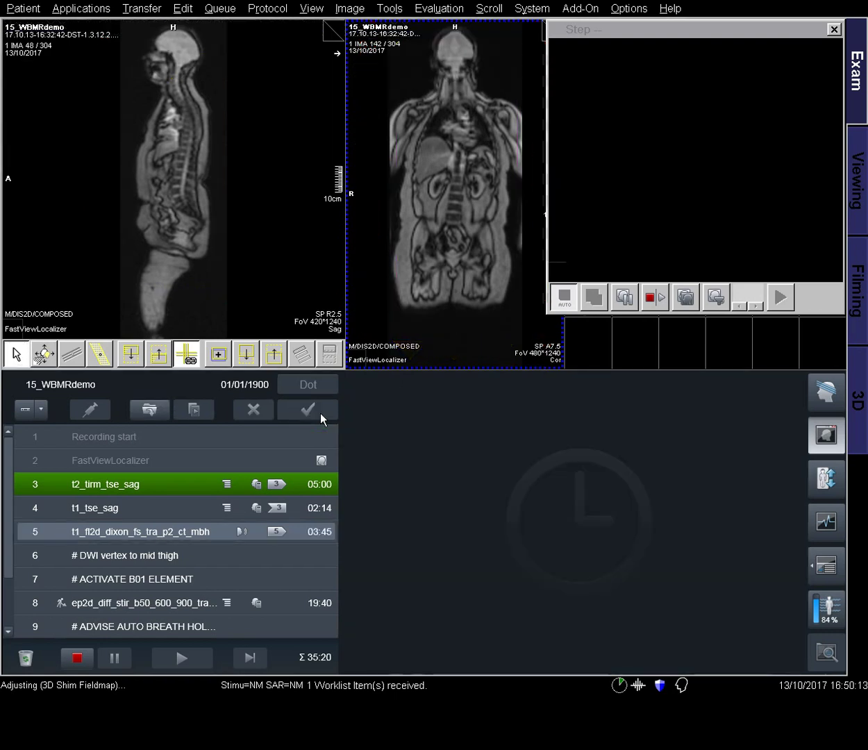
- Review the diffusion notes on vertex-to-mid-thigh coverage and B01 element activation, and open the ep2d_diff_stir_b50_600_900 protocol
left_click(166, 556)
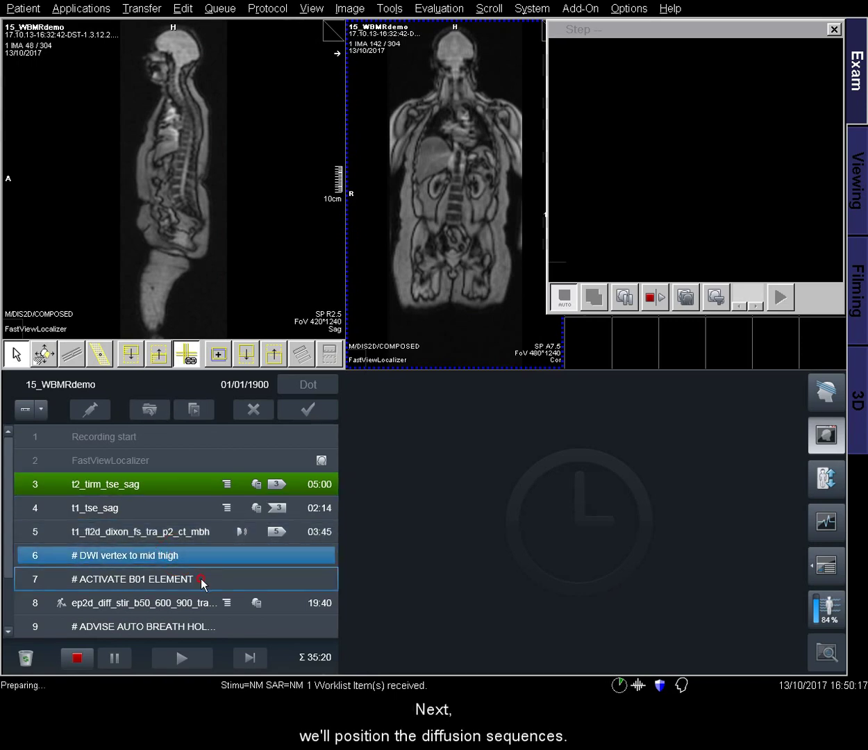
left_click(201, 580)
scroll(201, 582, "down", 1)
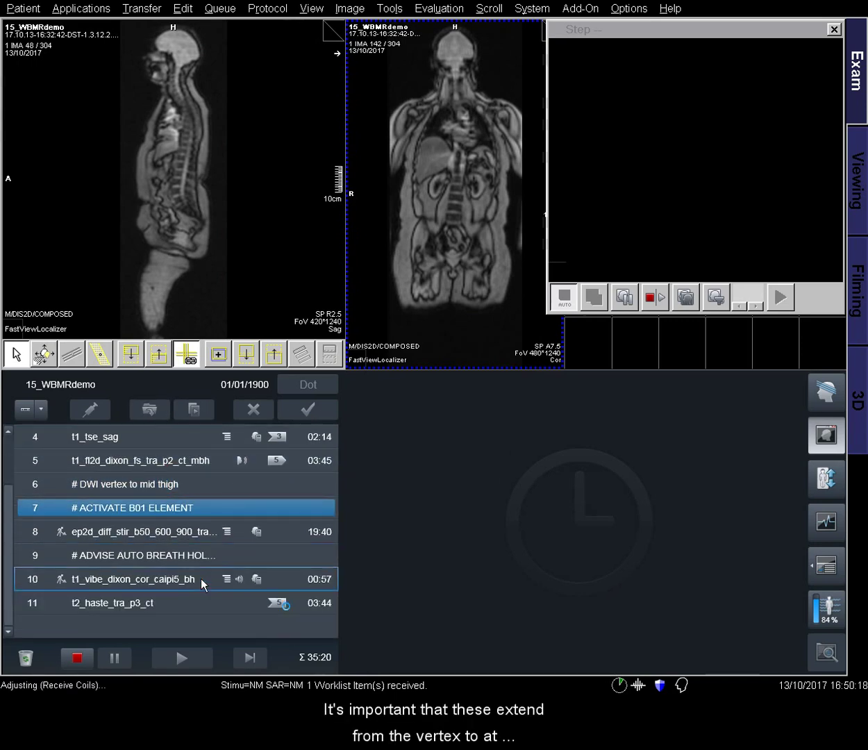
left_click(200, 537)
double_click(199, 533)
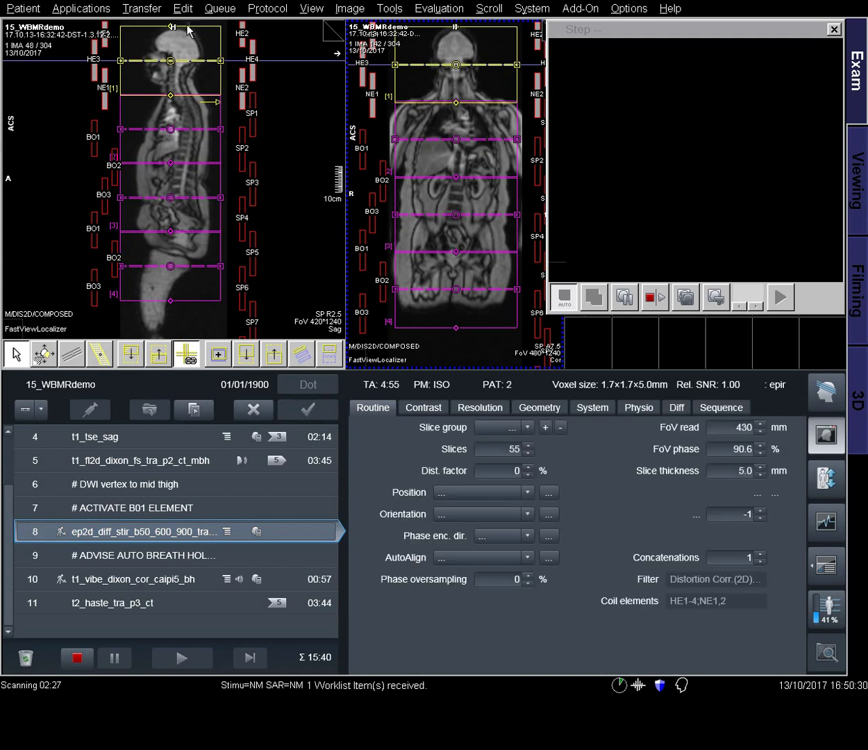
- Nudge the diffusion slice groups on the sagittal and coronal images to position L4.9 A36.7 H79.2 for correct head-to-foot and right-to-left coverage
left_click(171, 60)
left_click_drag(172, 60, 173, 61)
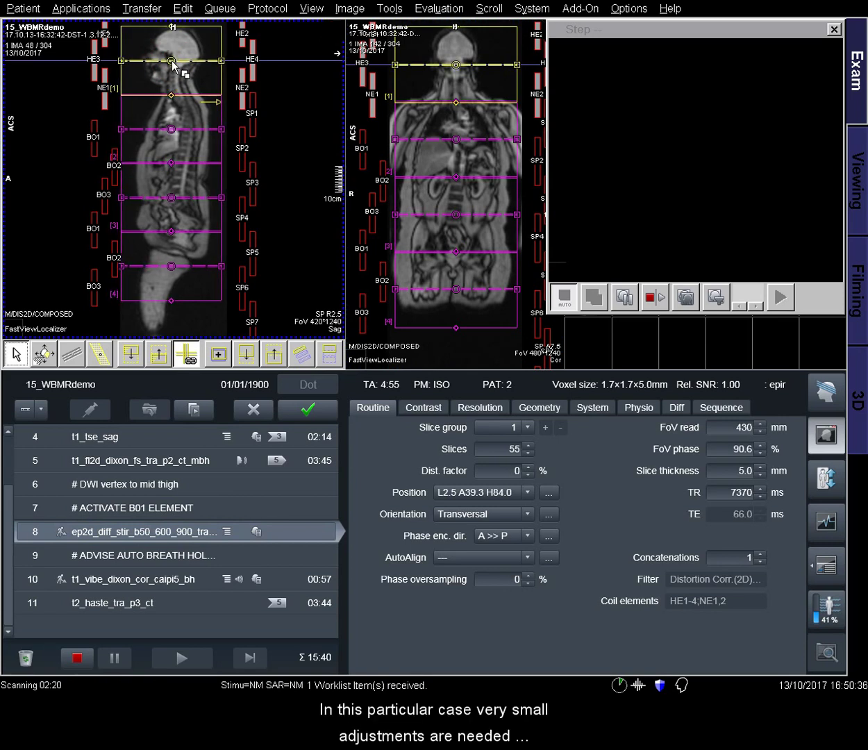
left_click(456, 65)
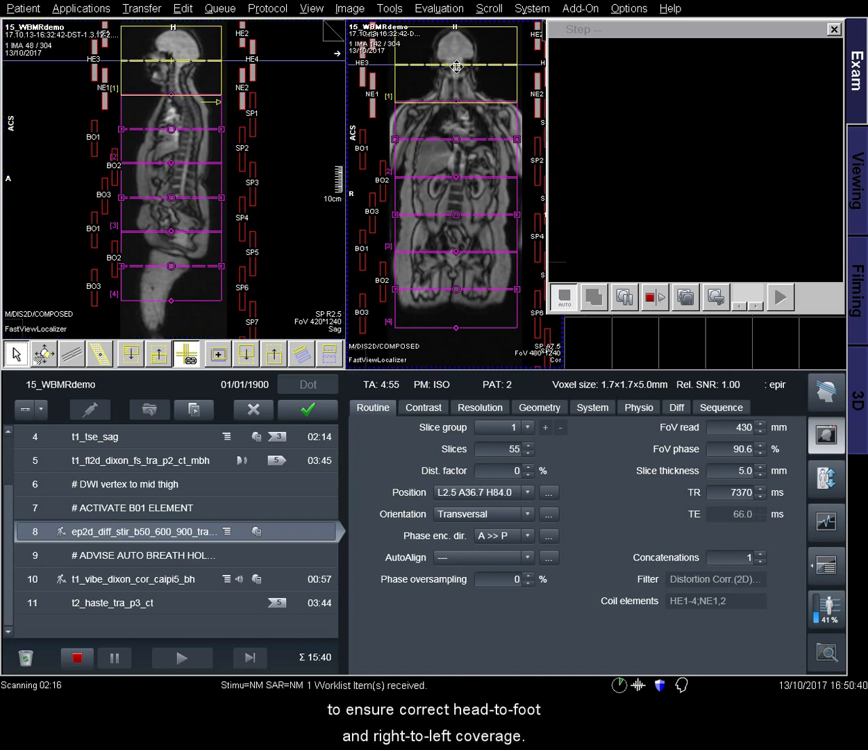
left_click_drag(456, 65, 457, 66)
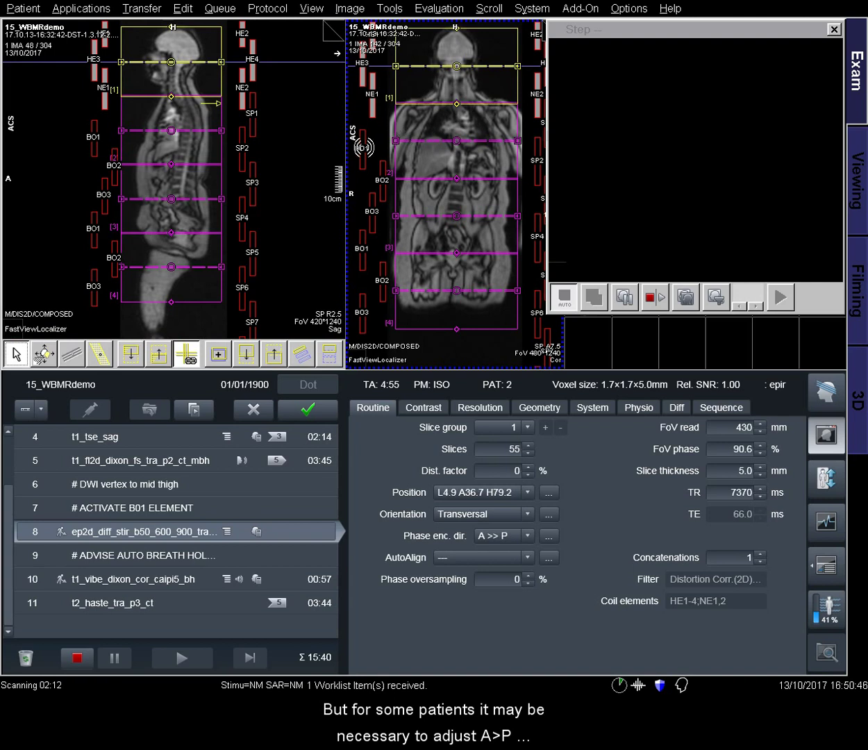
- Activate the upper BO1 coil element for the first diffusion slice group and apply the protocol
left_click(363, 148)
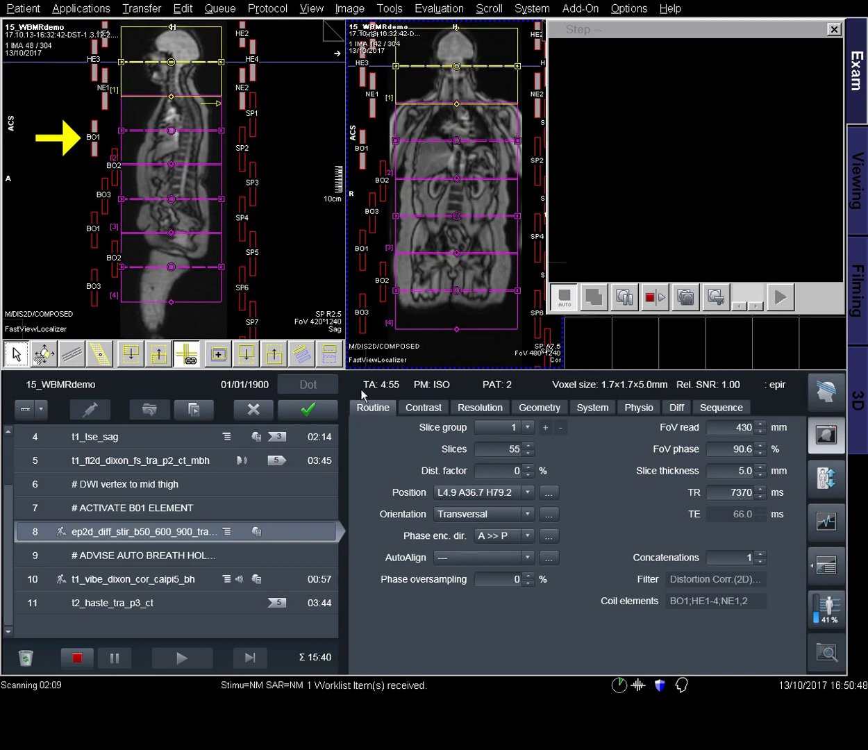
left_click(315, 407)
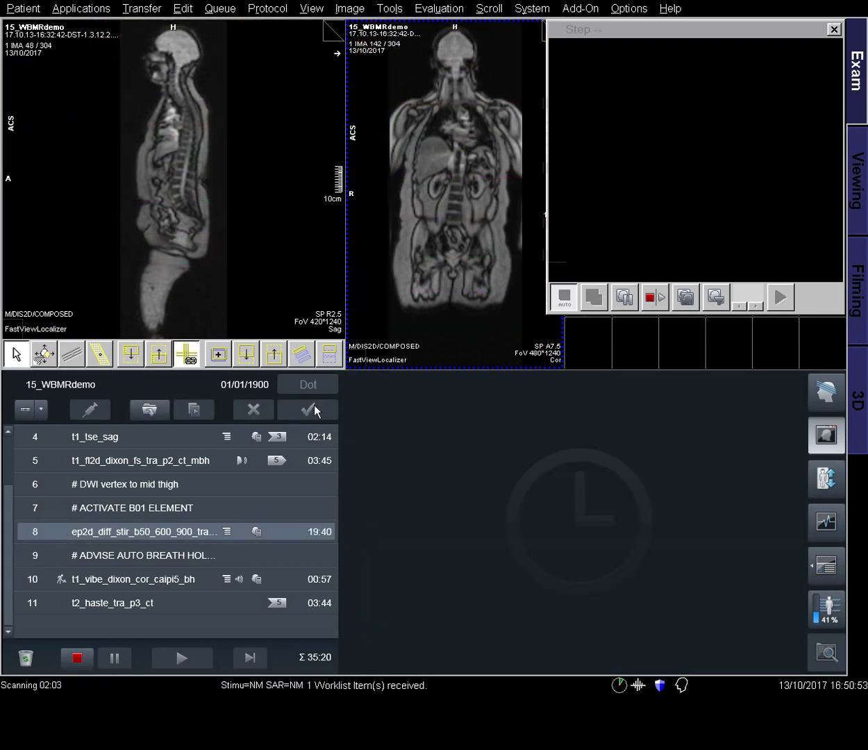
- Open t1_vibe_dixon_cor_caipi5_bh and shift its slabs on the sagittal and coronal images to position L1.2 A31.5 H7.9
double_click(154, 581)
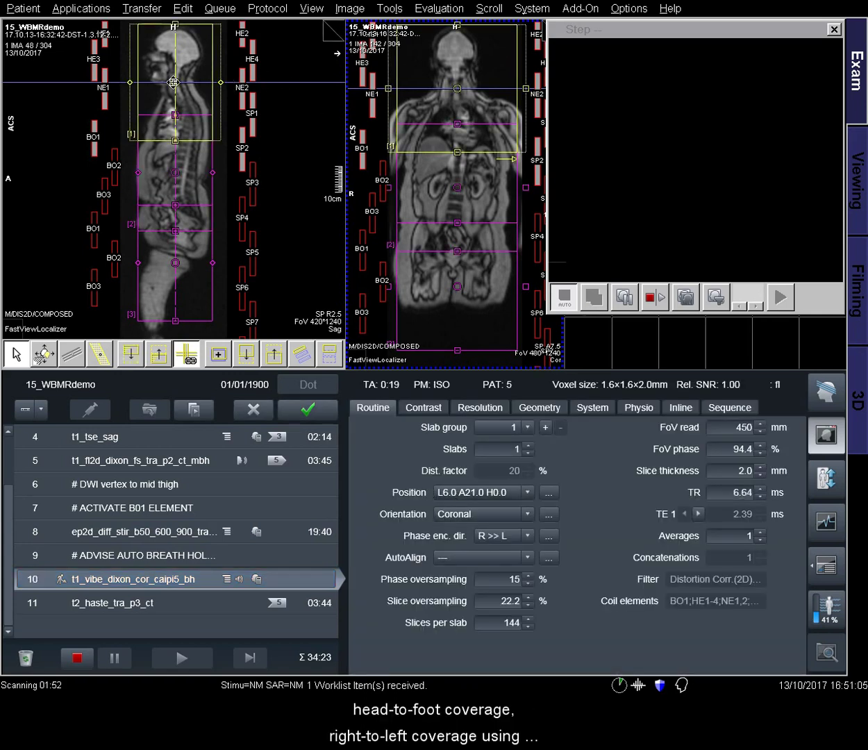
left_click_drag(175, 82, 173, 80)
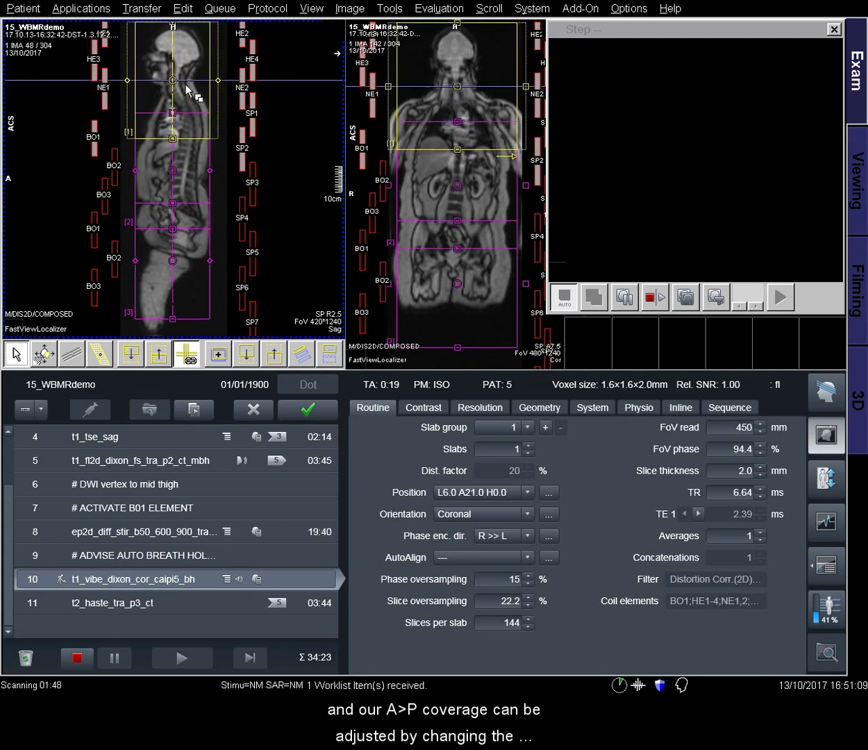
left_click(456, 86)
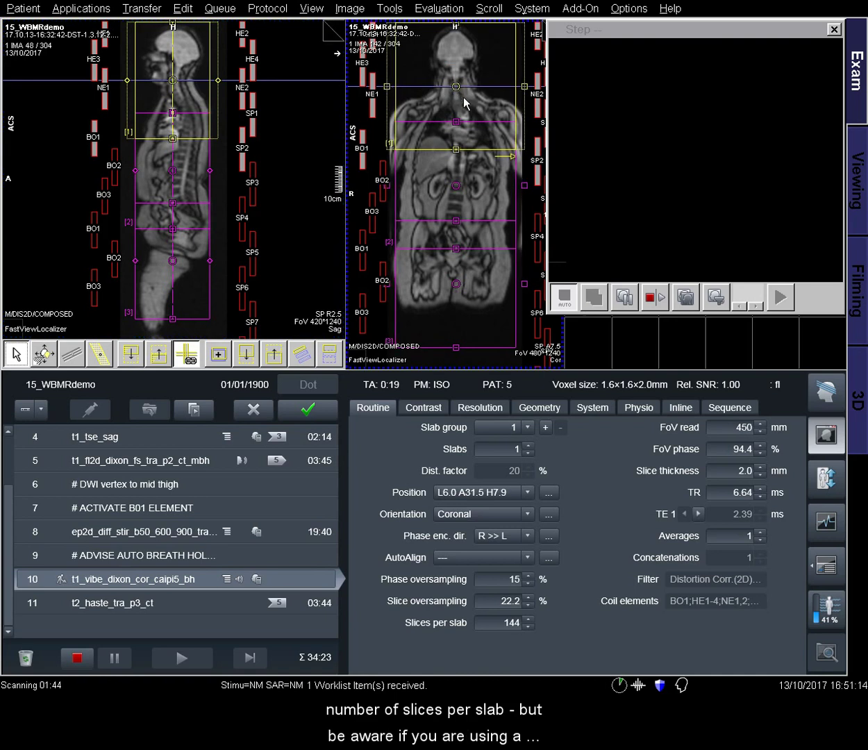
- Check the coverage of the second and third t1_vibe_dixon slabs and apply the protocol
left_click(173, 168)
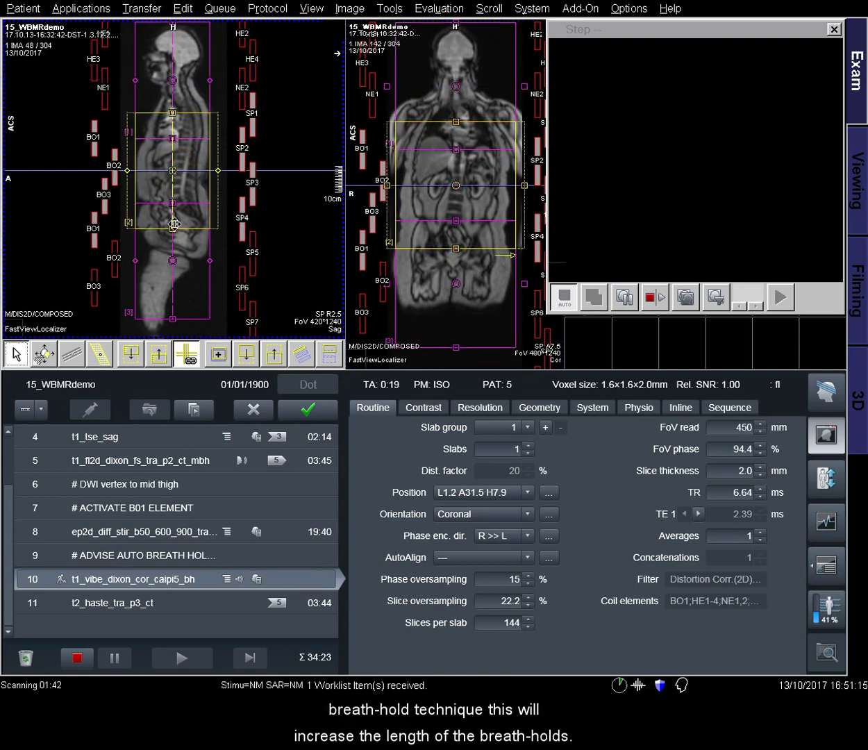
left_click(172, 262)
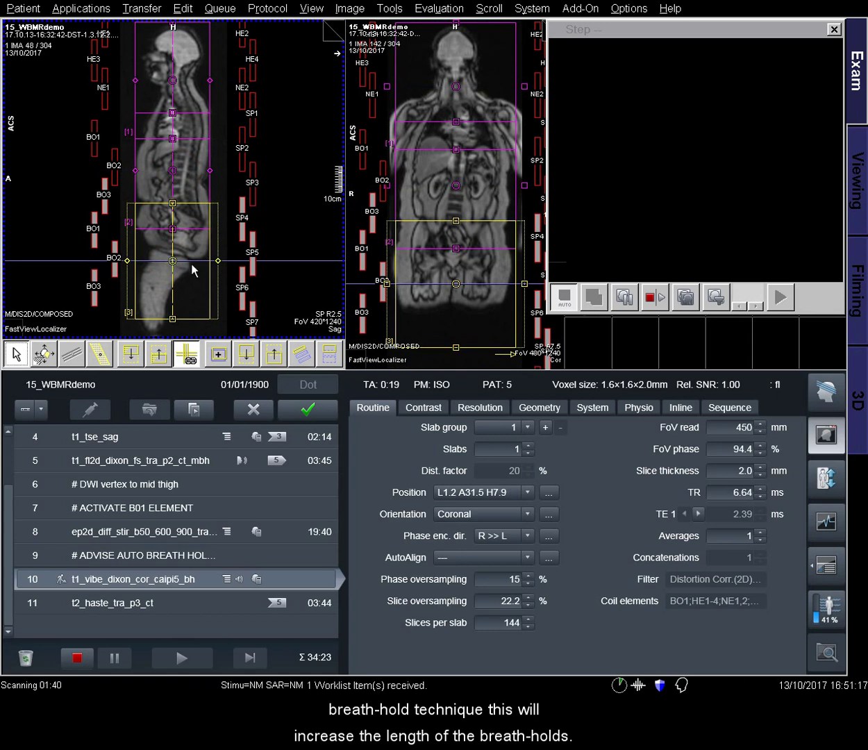
left_click(328, 414)
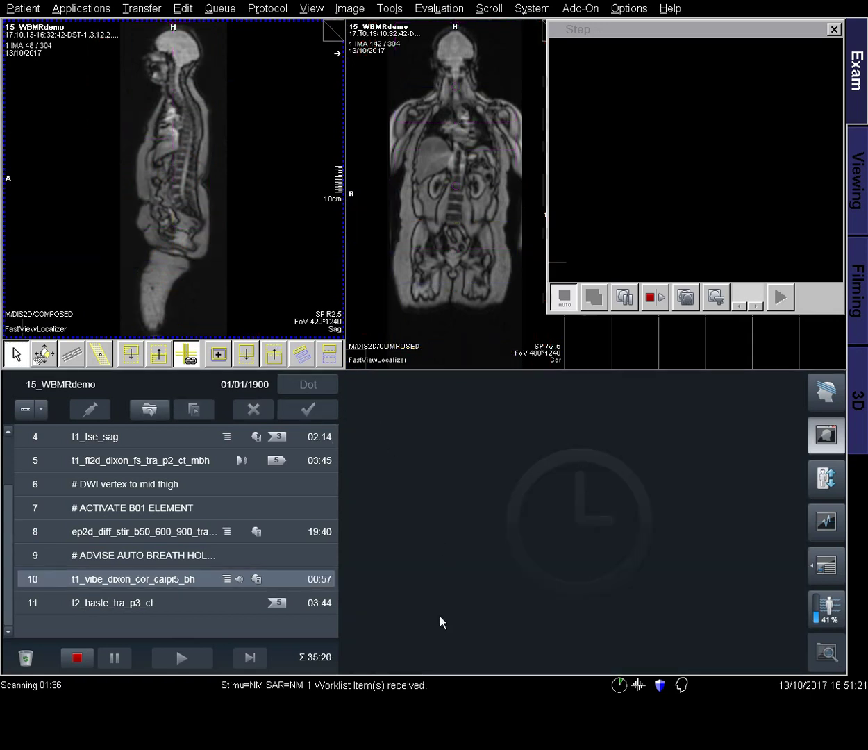
- Open t2_haste_tra_p3_ct, check its scan range on the localizer, and apply the protocol
double_click(136, 604)
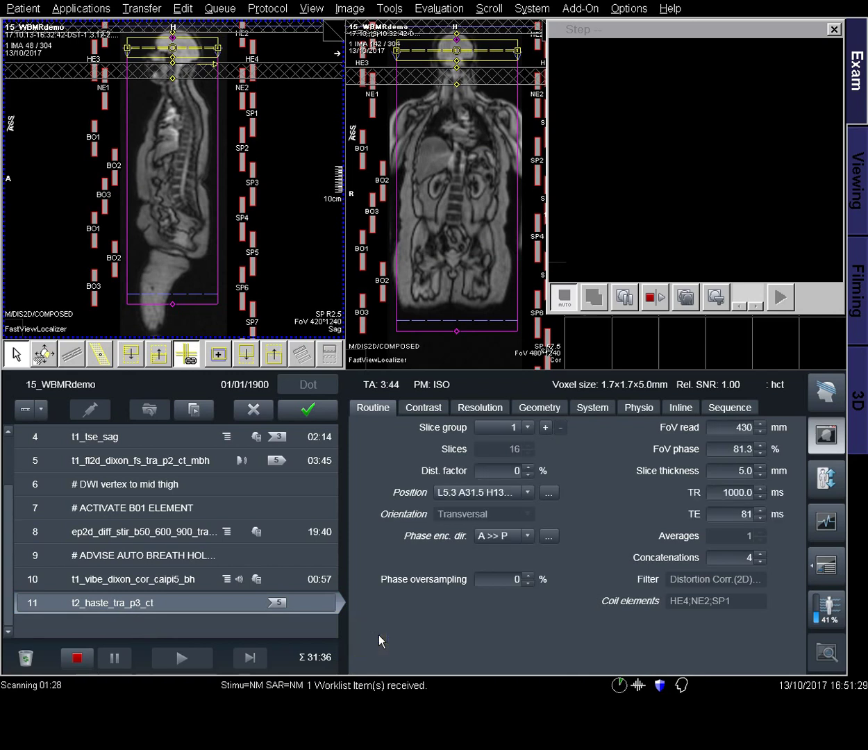
left_click(308, 411)
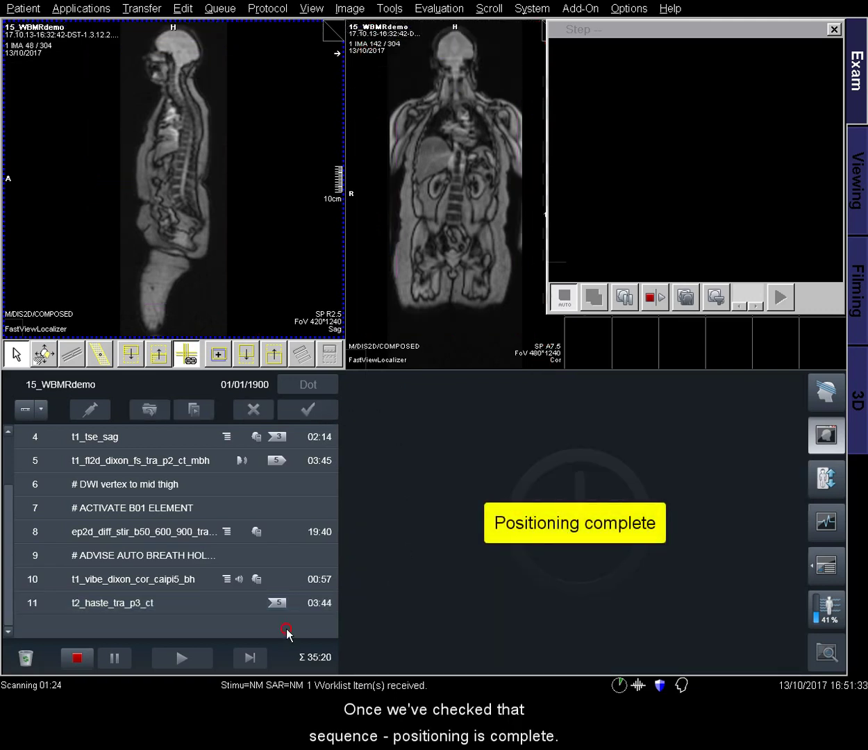
- Delete the "DWI vertex to mid thigh" and "ACTIVATE B01 ELEMENT" notes from the measurement queue
left_click_drag(16, 585, 7, 514)
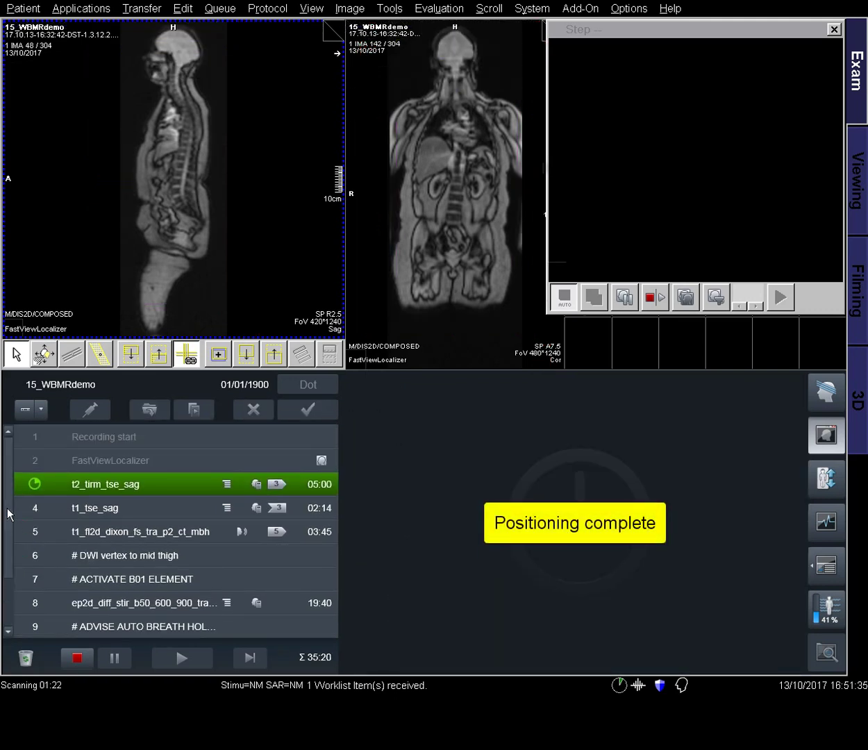
left_click(180, 556)
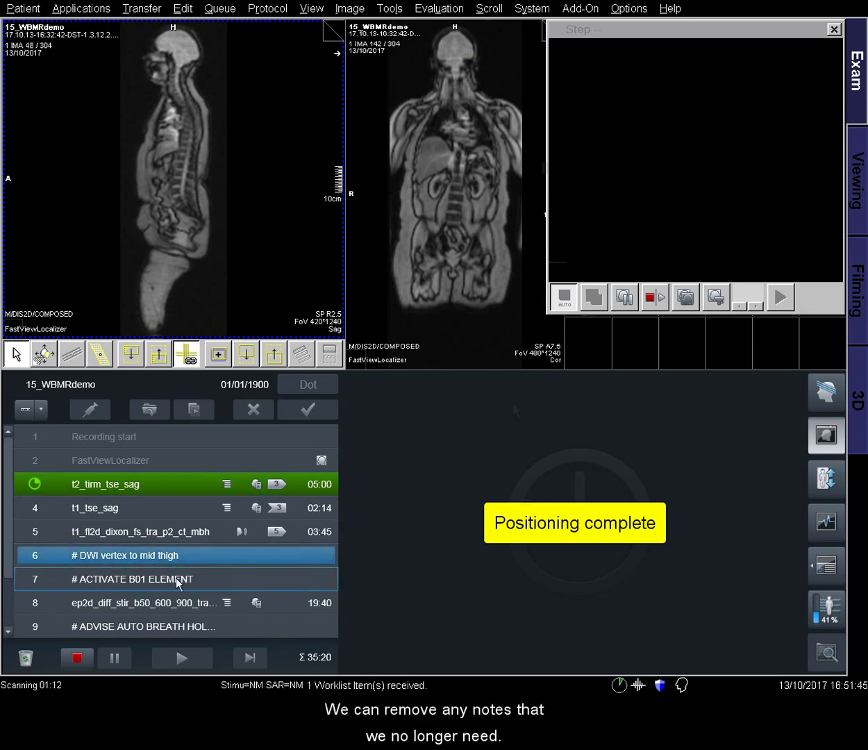
left_click(182, 578, "ctrl")
key("Delete")
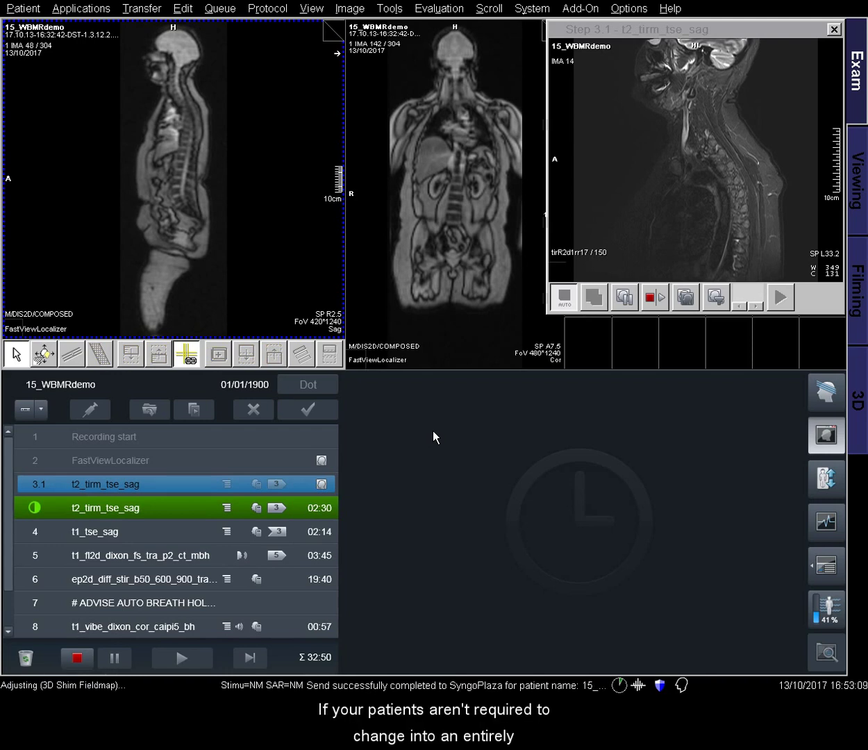
- Look through the coronal FastView localizer images for removable metal artefacts
left_click(451, 213)
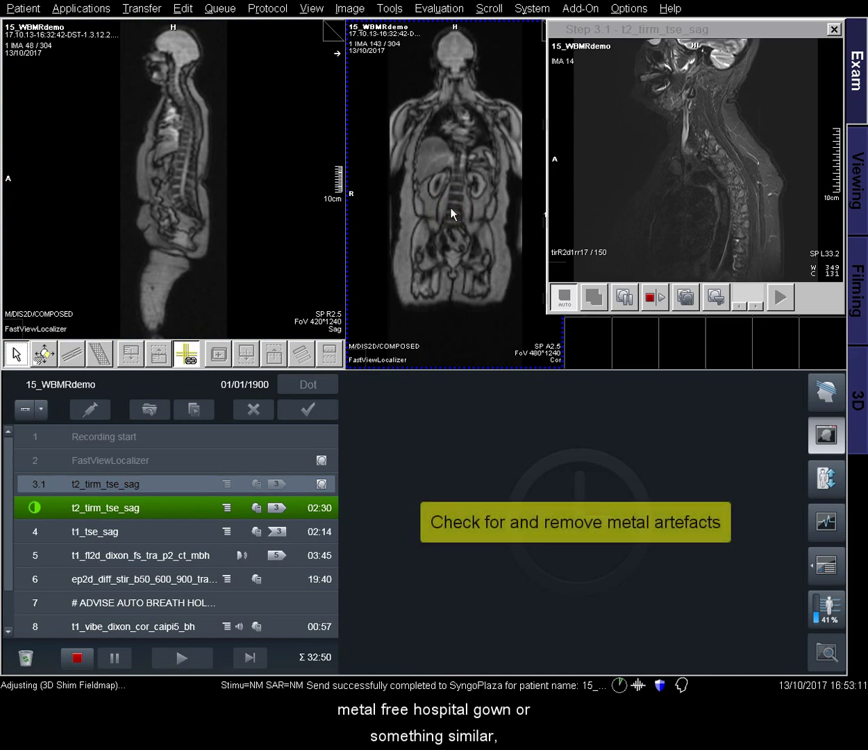
scroll(451, 213, "down", 20)
scroll(457, 214, "up", 20)
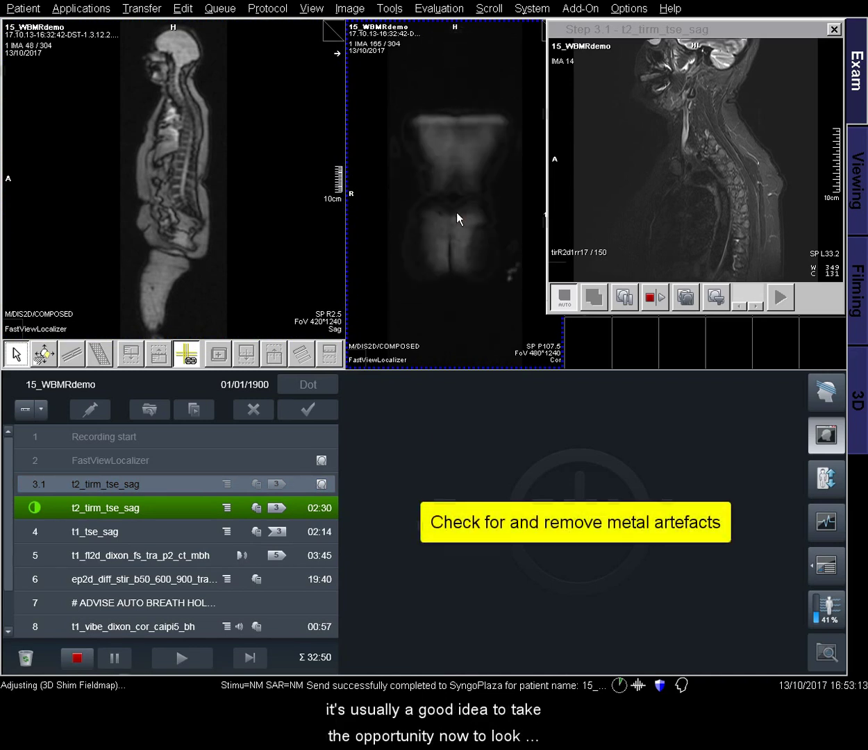
scroll(457, 213, "up", 20)
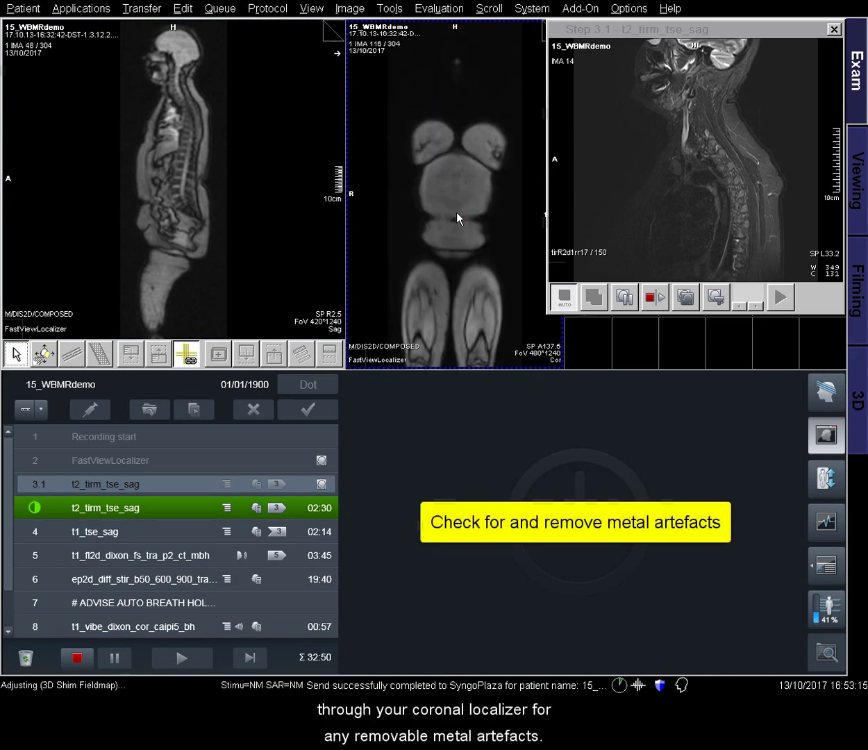
scroll(457, 219, "down", 20)
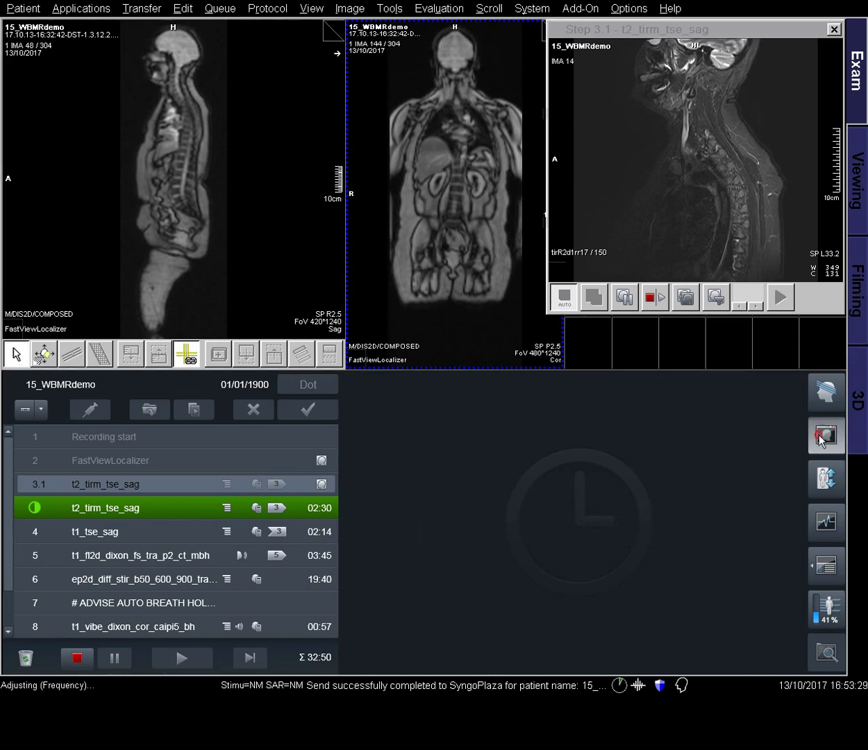
- Review the acquired t2_tirm_tse_sag spine images in the Viewing task card for spinal cord compression and other emergency findings
left_click(860, 186)
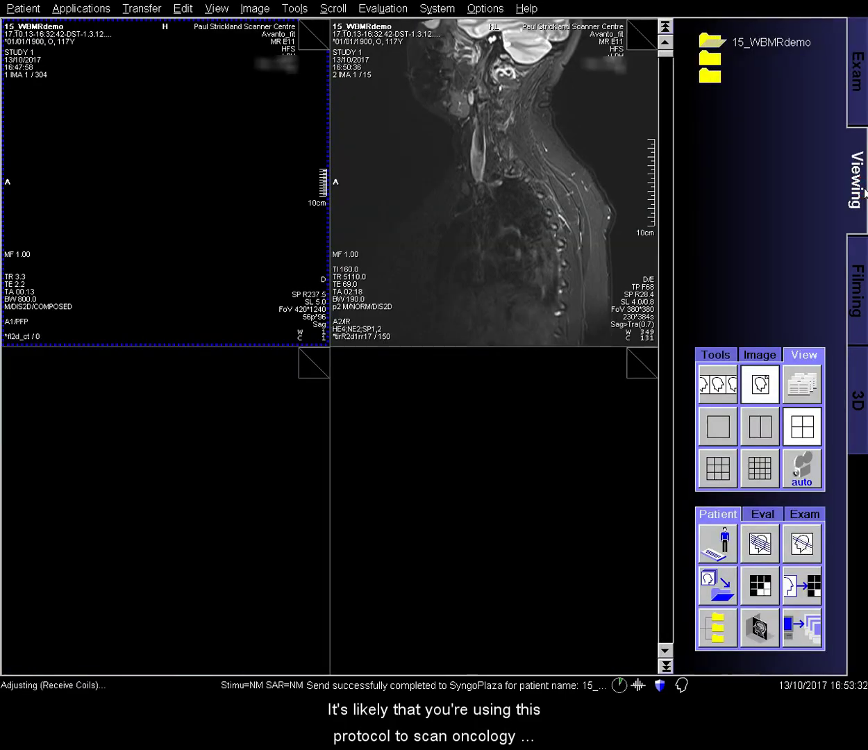
left_click(564, 184)
scroll(562, 183, "down", 4)
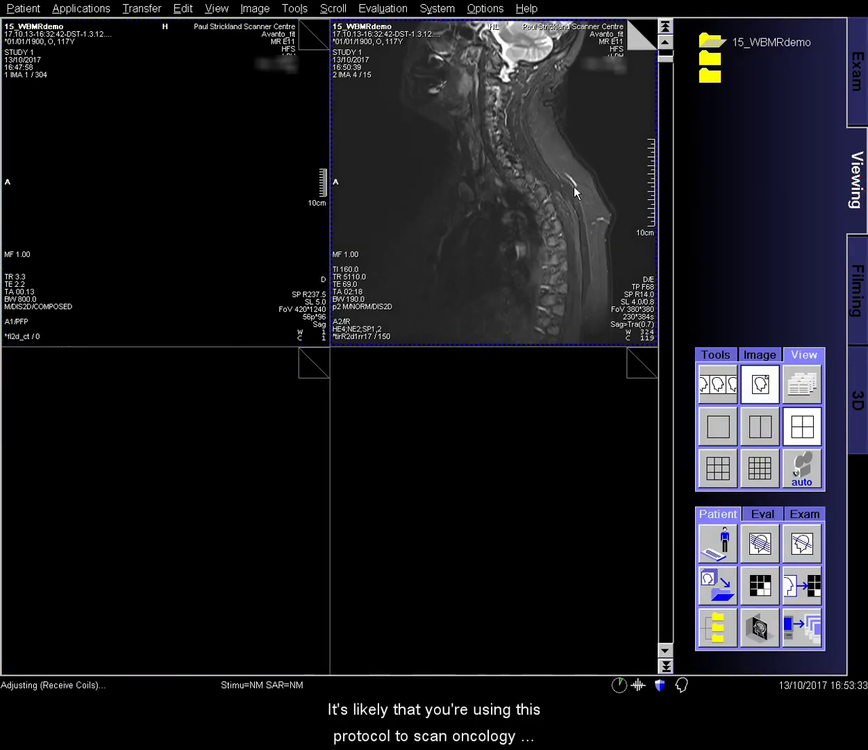
scroll(597, 187, "down", 8)
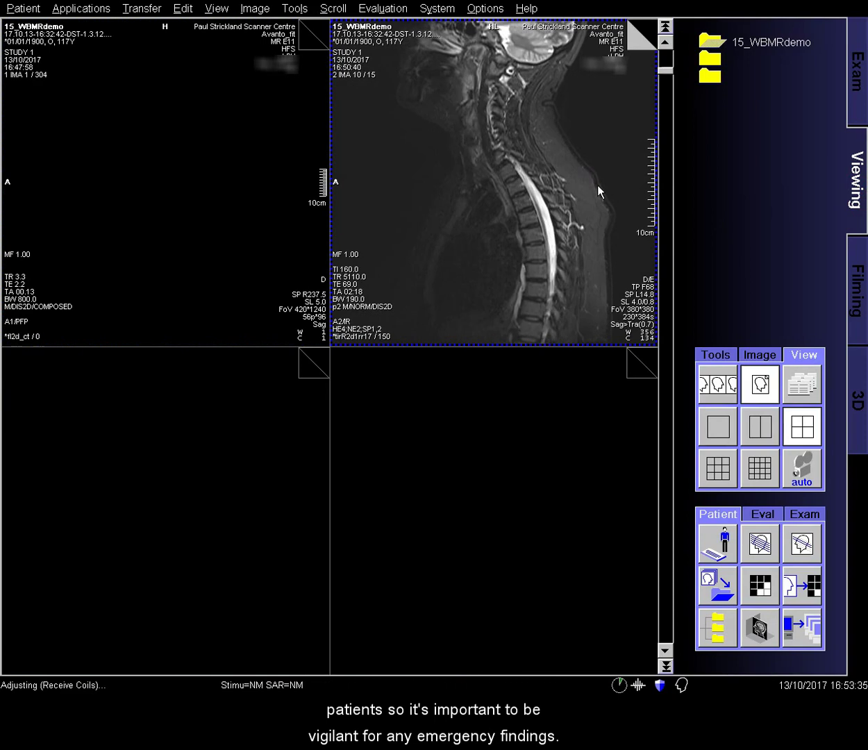
scroll(598, 186, "up", 4)
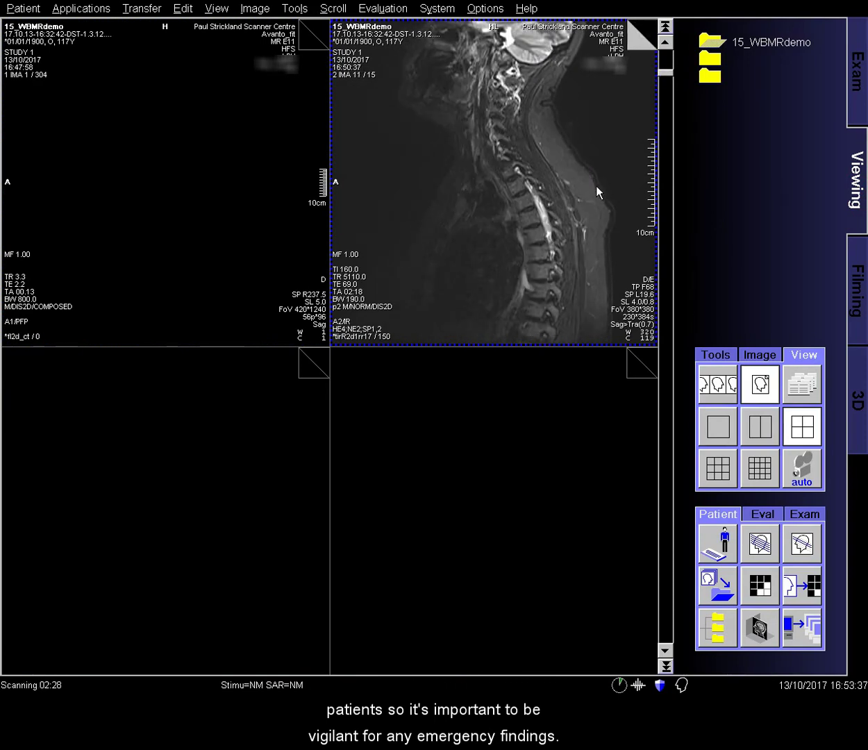
scroll(605, 195, "up", 8)
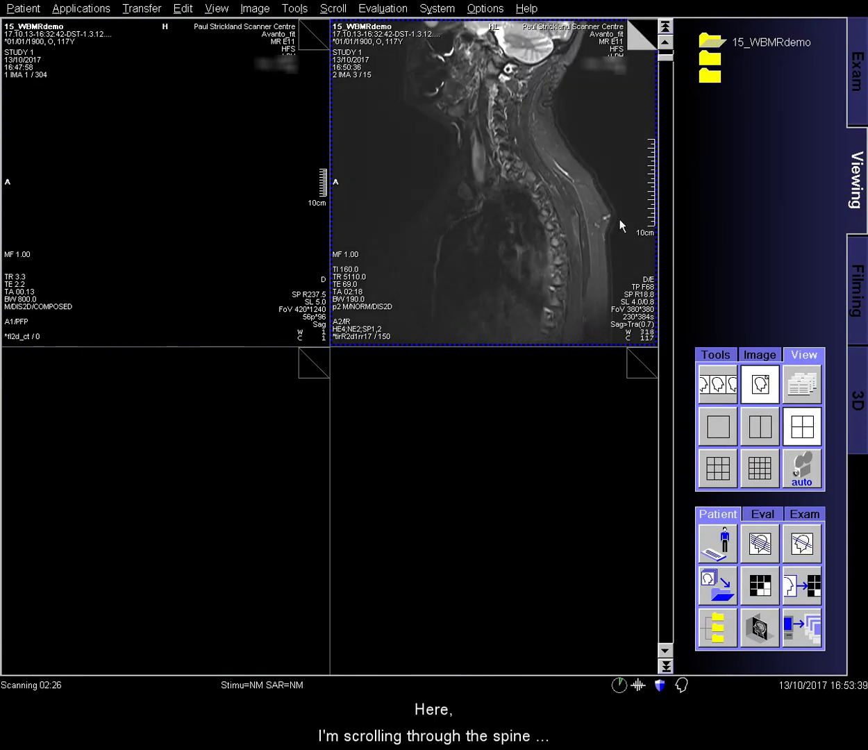
scroll(620, 229, "down", 6)
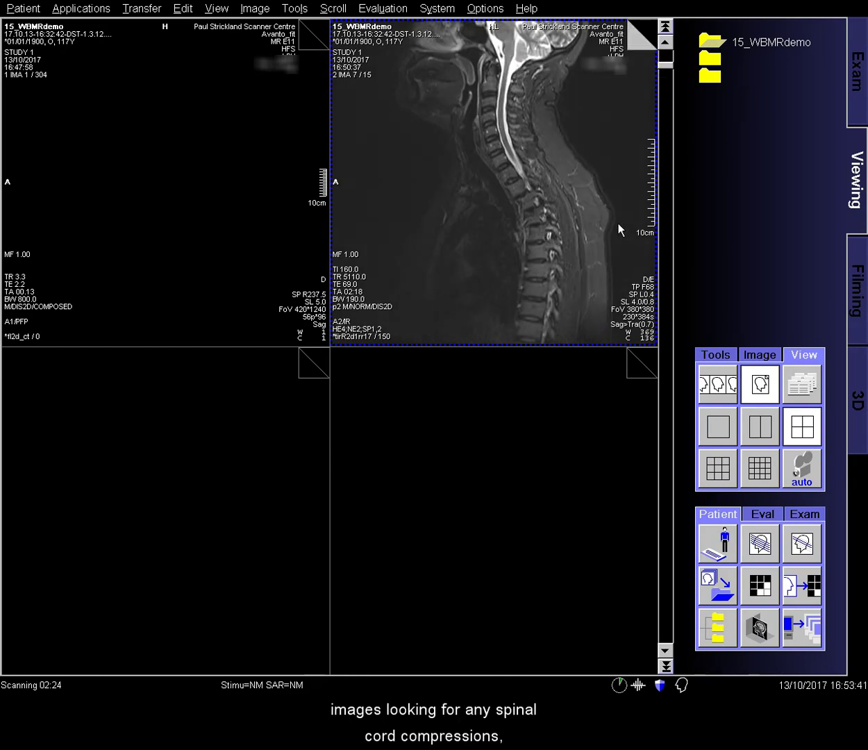
scroll(620, 229, "down", 2)
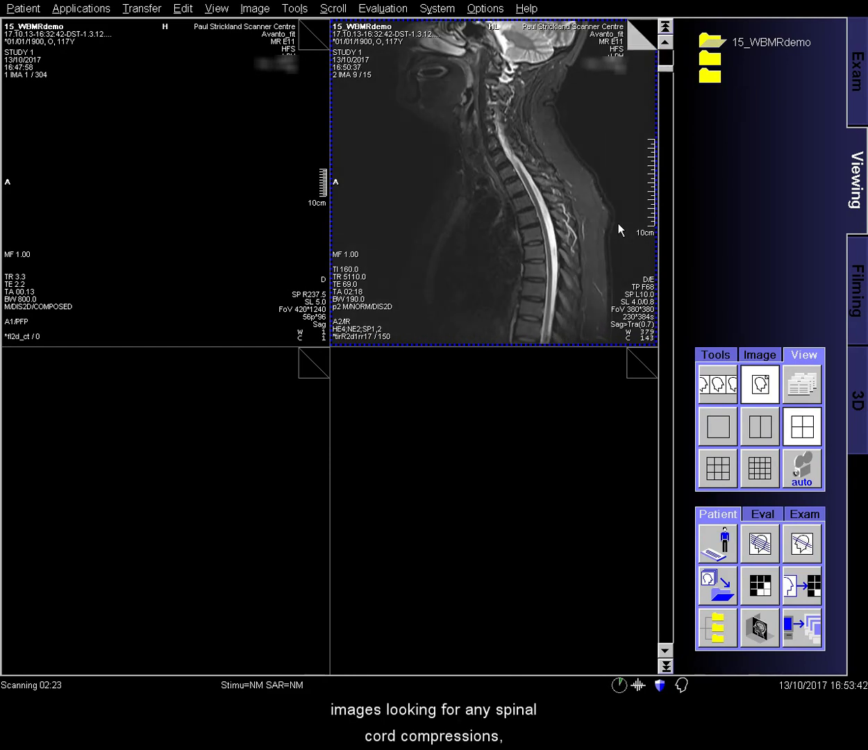
- Return to the exam and start t1_fl2d_dixon_fs_tra_p2_ct_mbh in Scan/Pause mode
left_click(858, 89)
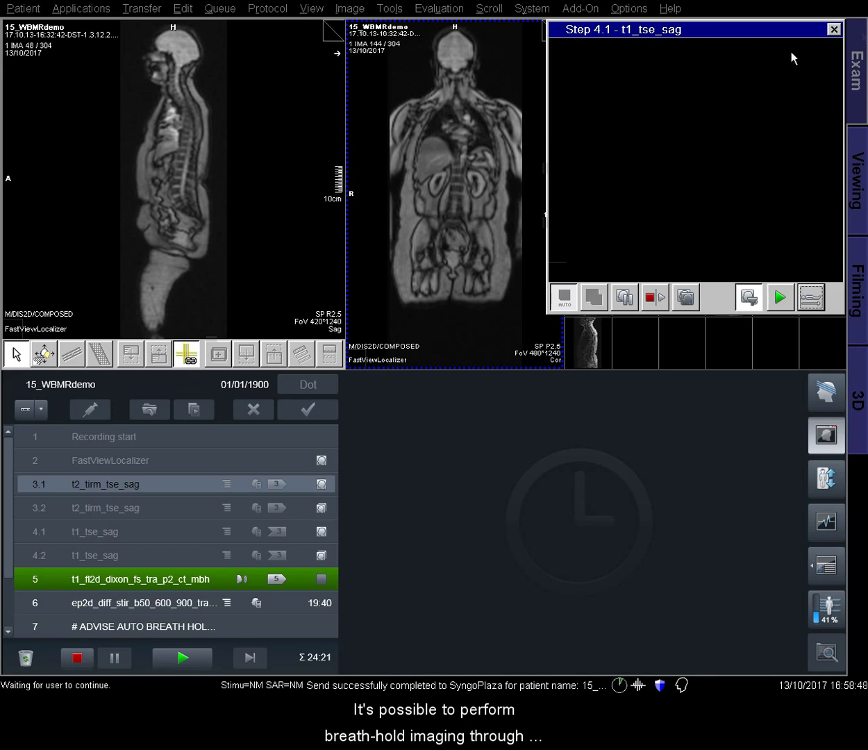
left_click(810, 305)
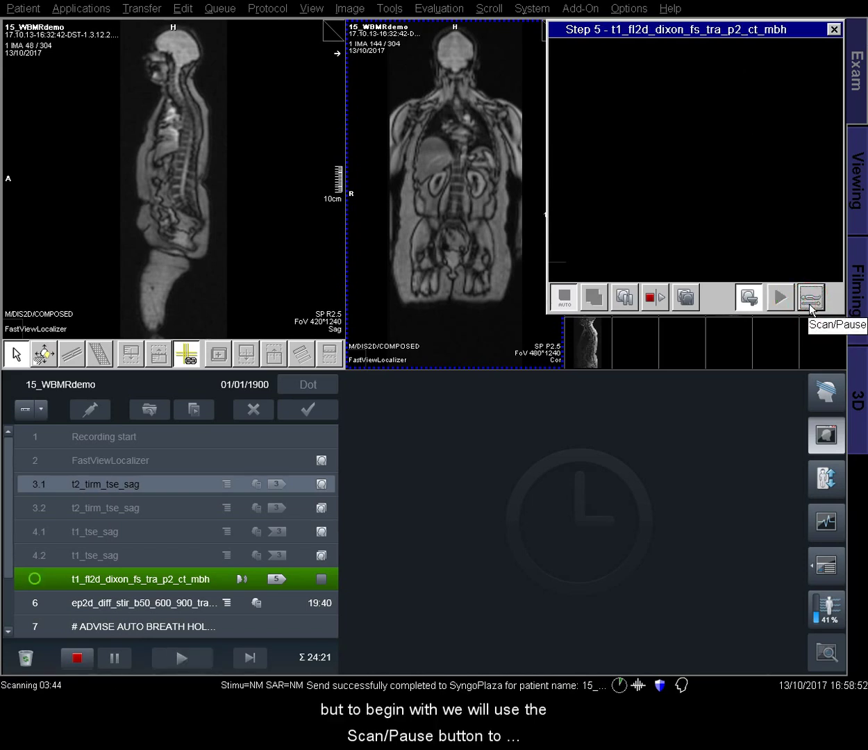
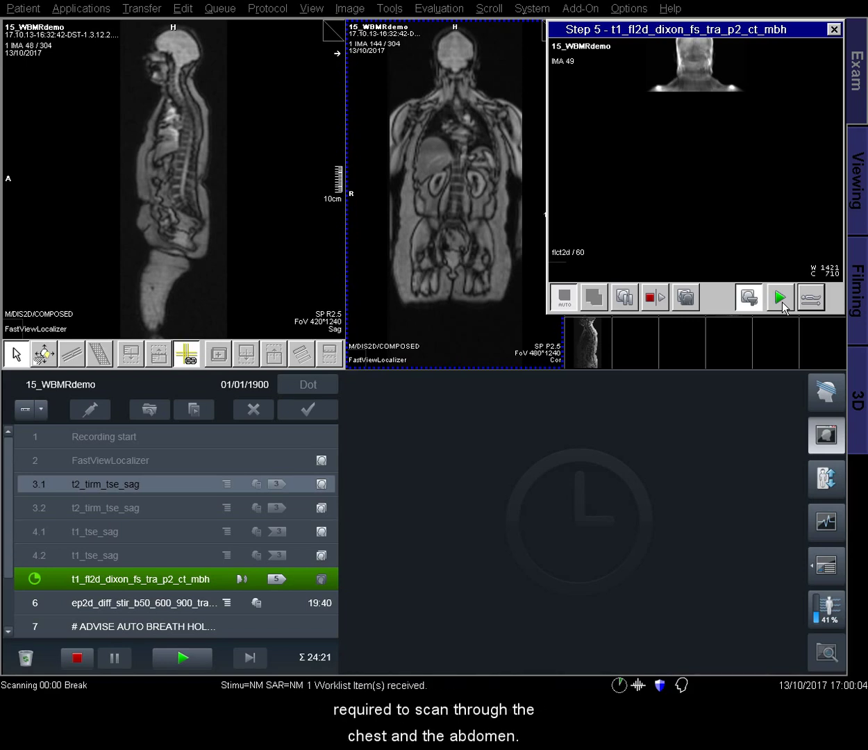
- Resume the Dixon acquisition for breath-holds through the chest and abdomen, and use Scan/Pause to scan the rest of the sequence continuously
left_click(781, 299)
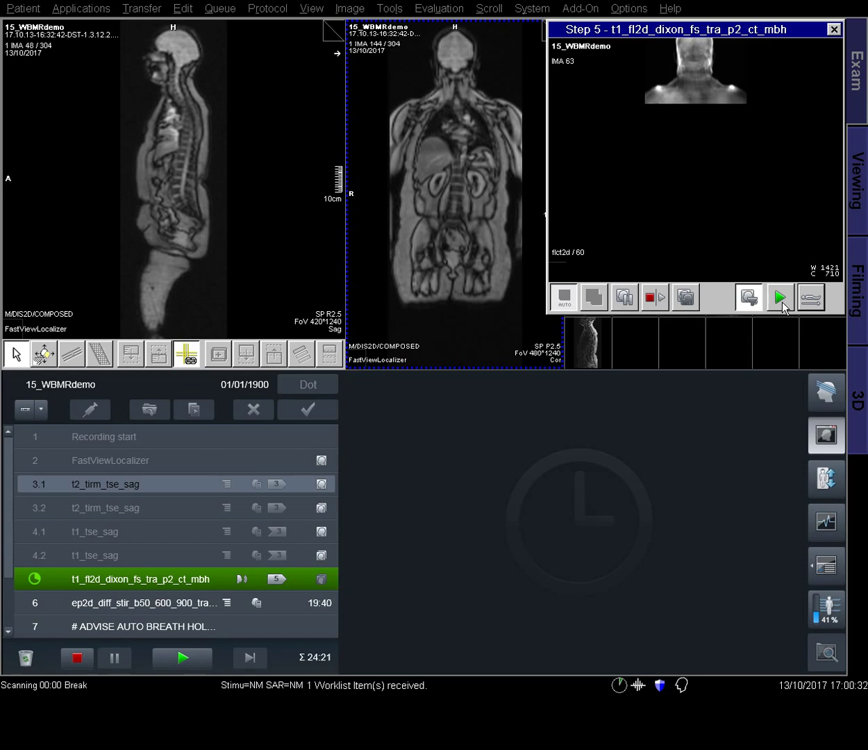
left_click(780, 298)
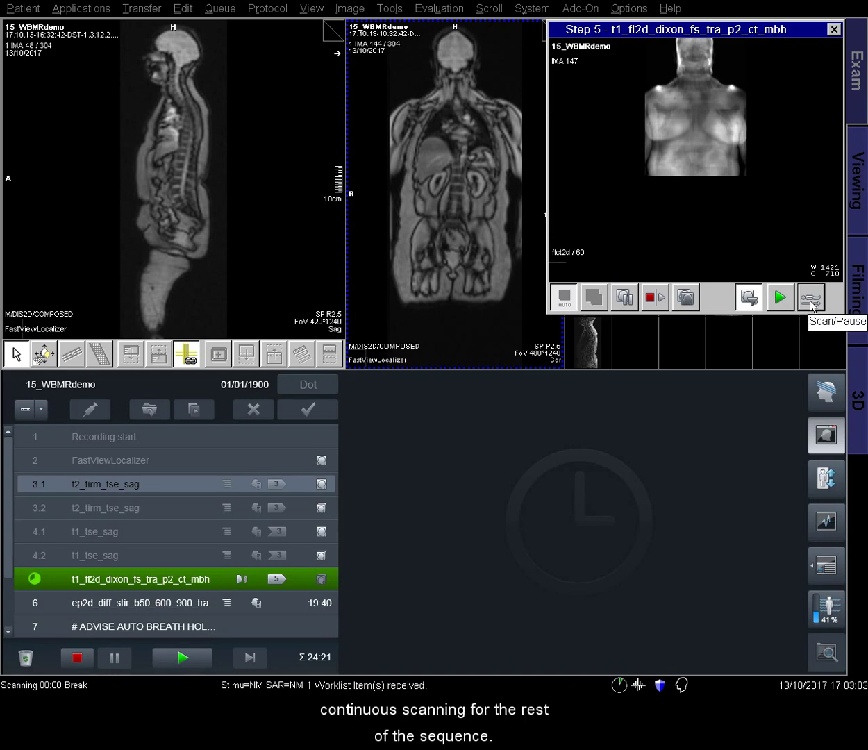
left_click(811, 302)
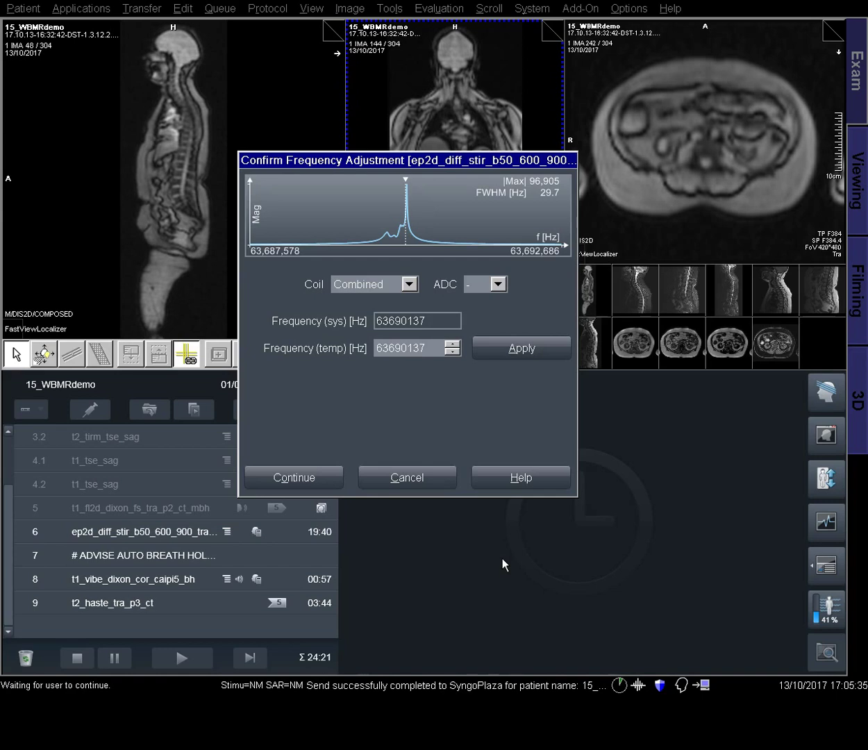
- Copy the temporary frequency value from the frequency adjustment confirmation for the diffusion sequence
left_click_drag(419, 348, 375, 348)
right_click(414, 350)
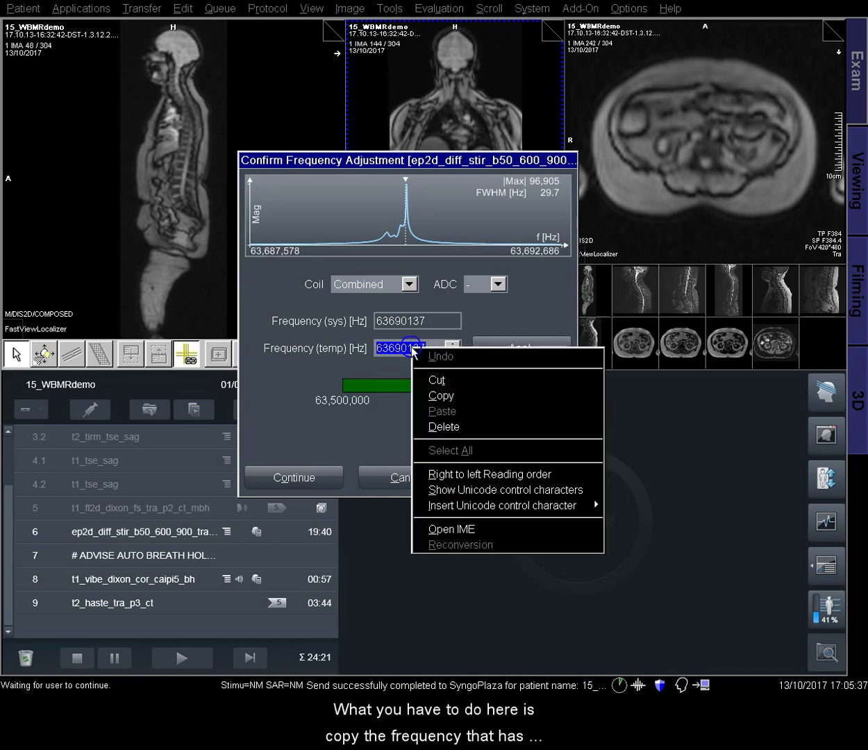
left_click(439, 395)
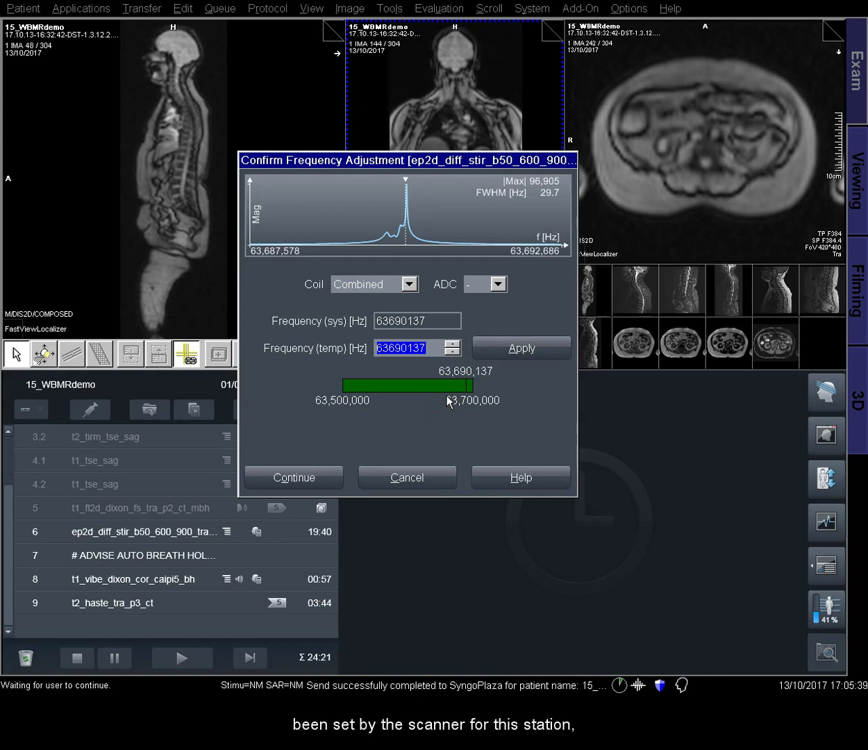
- Continue the first diffusion station, apply the copied temporary frequency 63690137 to the next station, and continue past the breath-hold advice pause
left_click(315, 478)
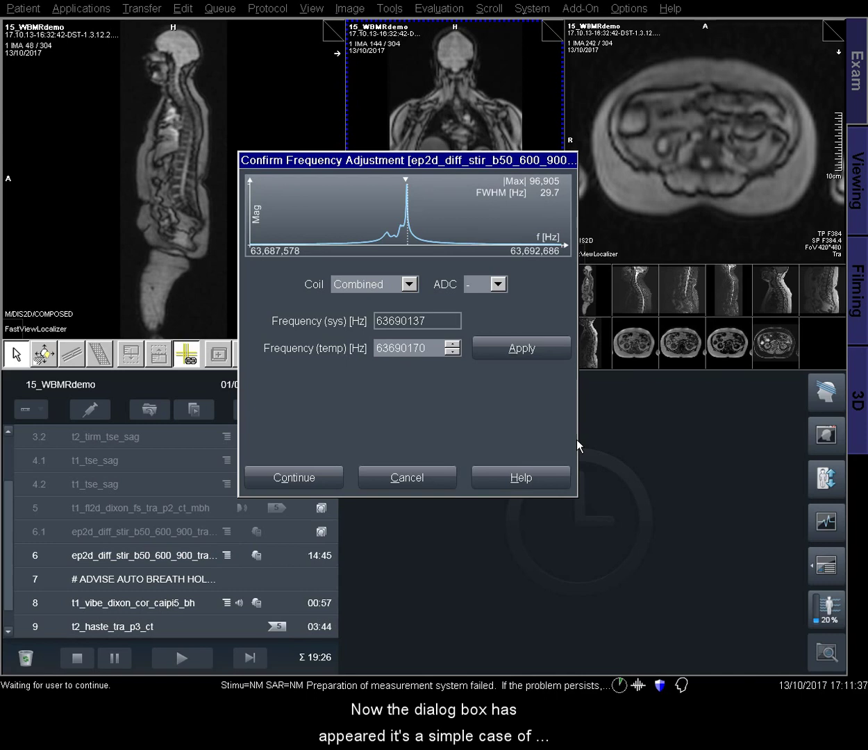
left_click(416, 348)
double_click(417, 348)
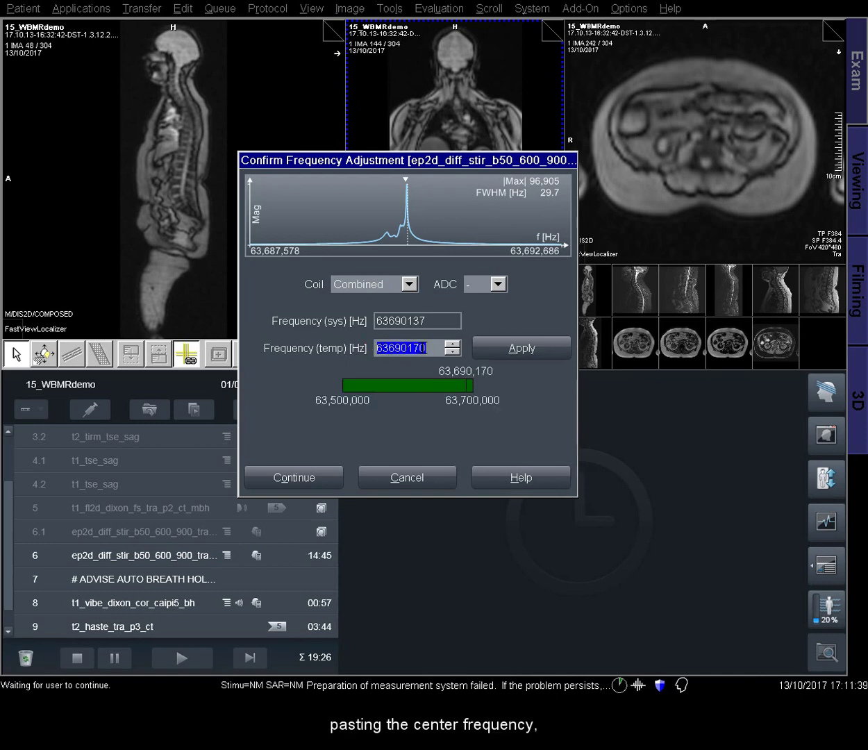
right_click(423, 353)
left_click(449, 409)
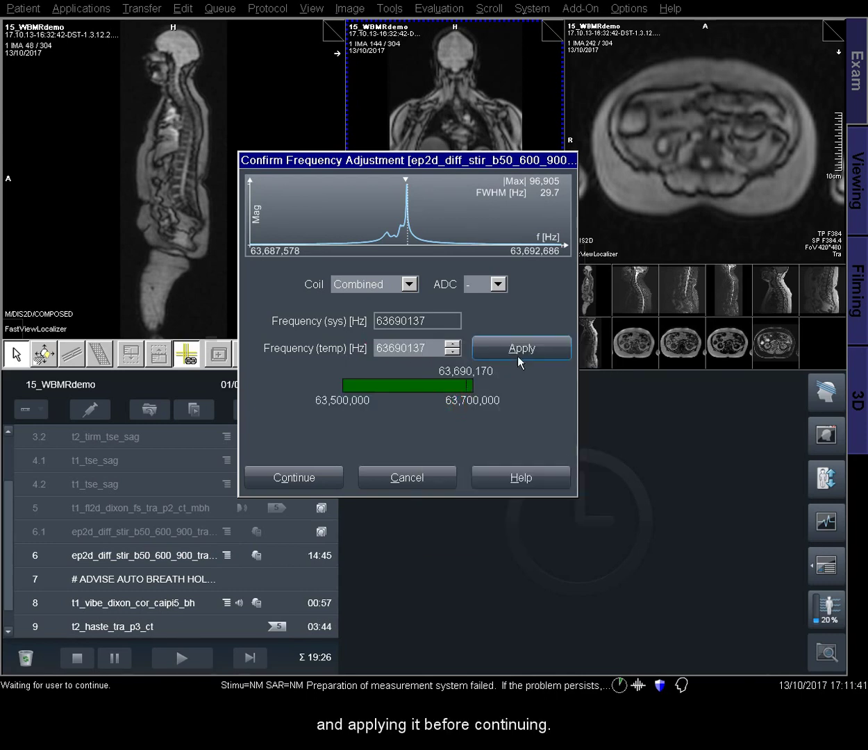
left_click(540, 349)
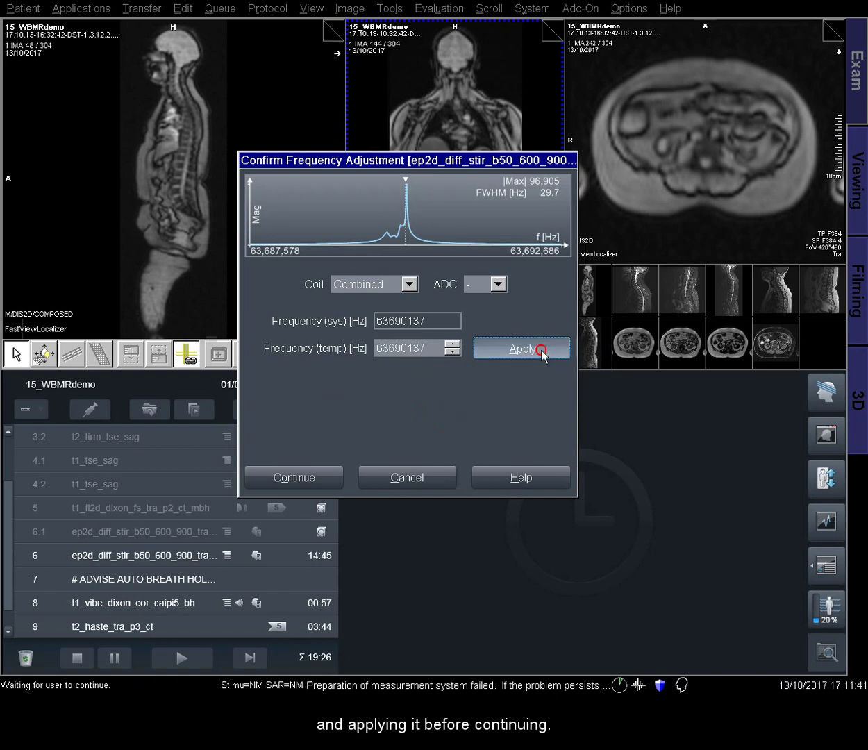
left_click(311, 479)
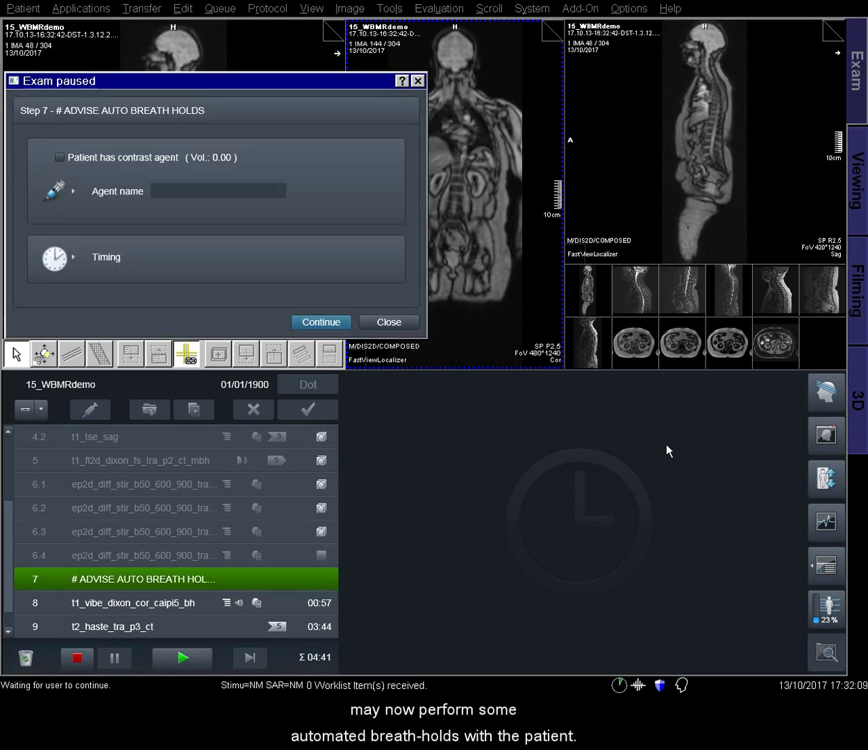
left_click(309, 326)
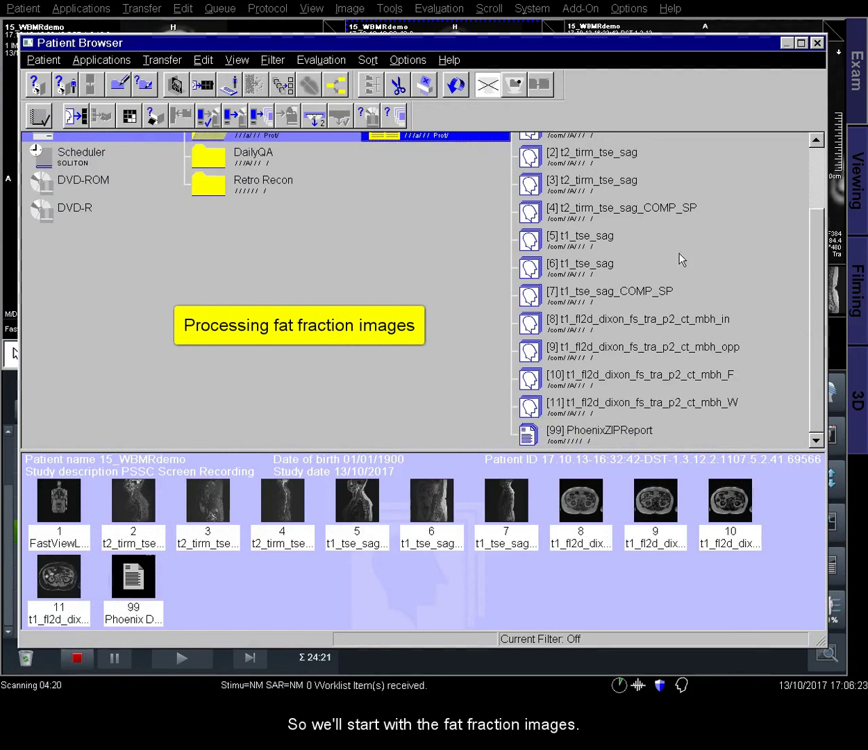
- Add the t1_fl2d_dixon_fs_tra_p2_ct_mbh F and W series together with Dynamic Analysis, keeping the default addition settings
left_click(663, 375)
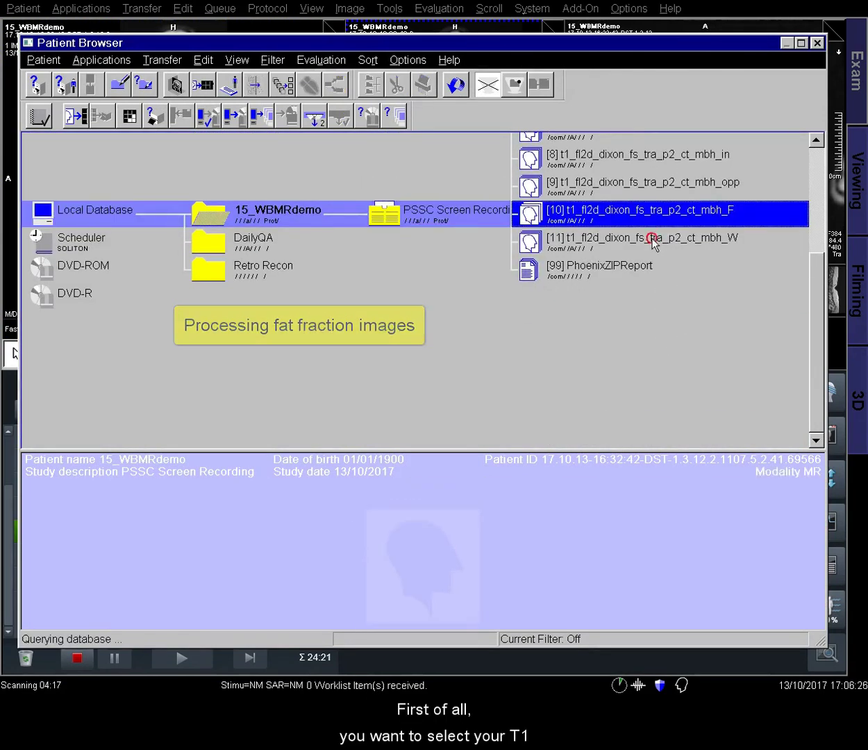
left_click(646, 237, "ctrl")
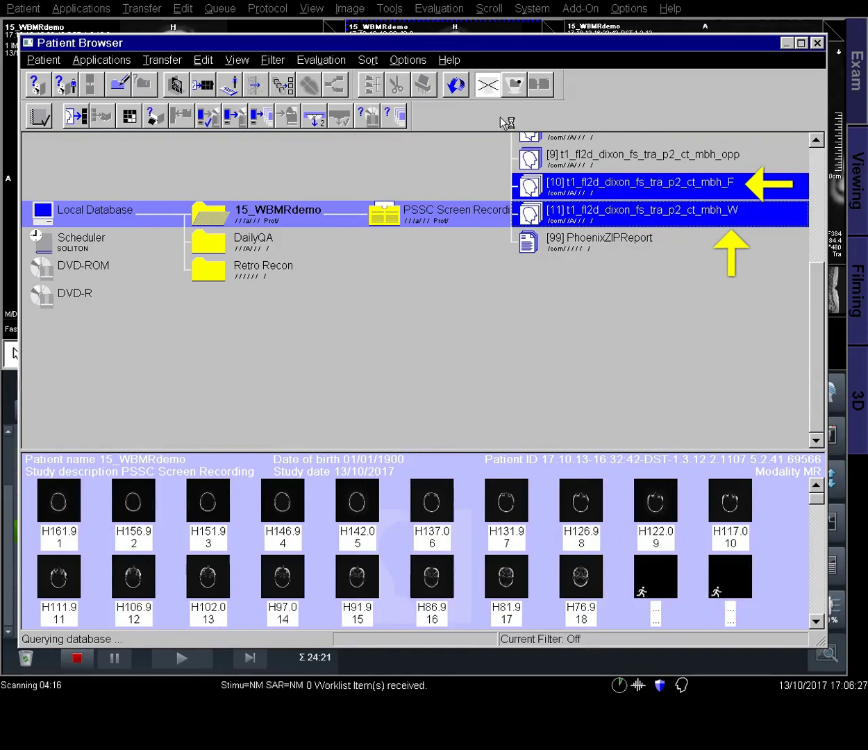
left_click(321, 60)
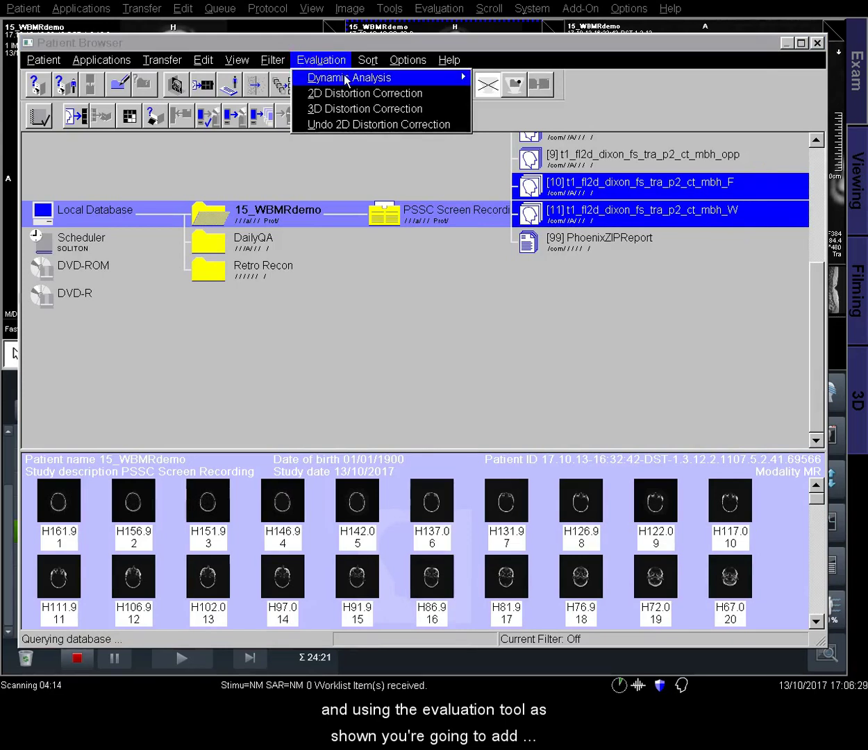
mouse_move(346, 79)
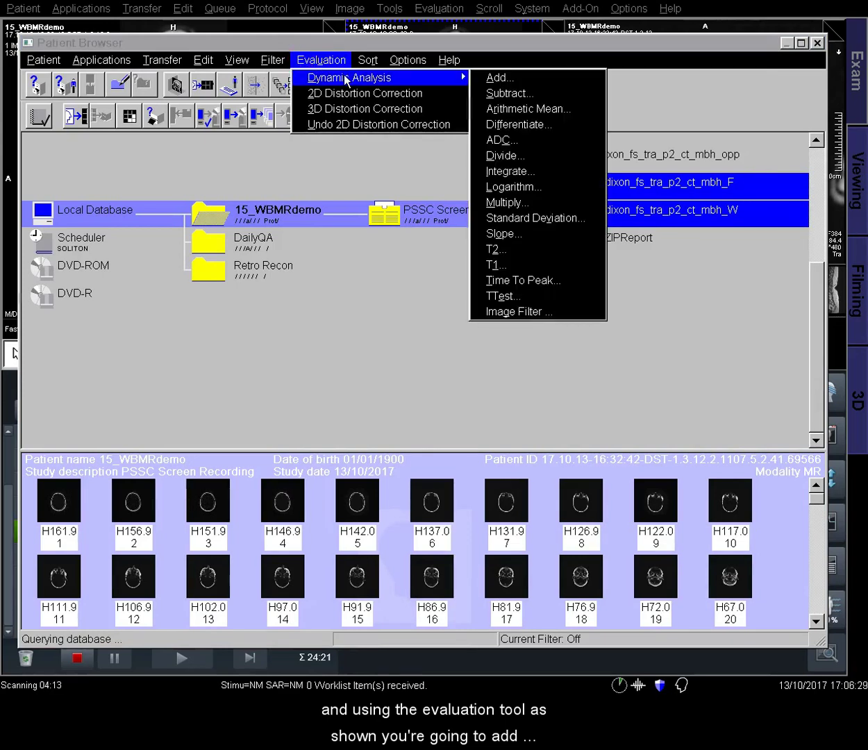
left_click(526, 79)
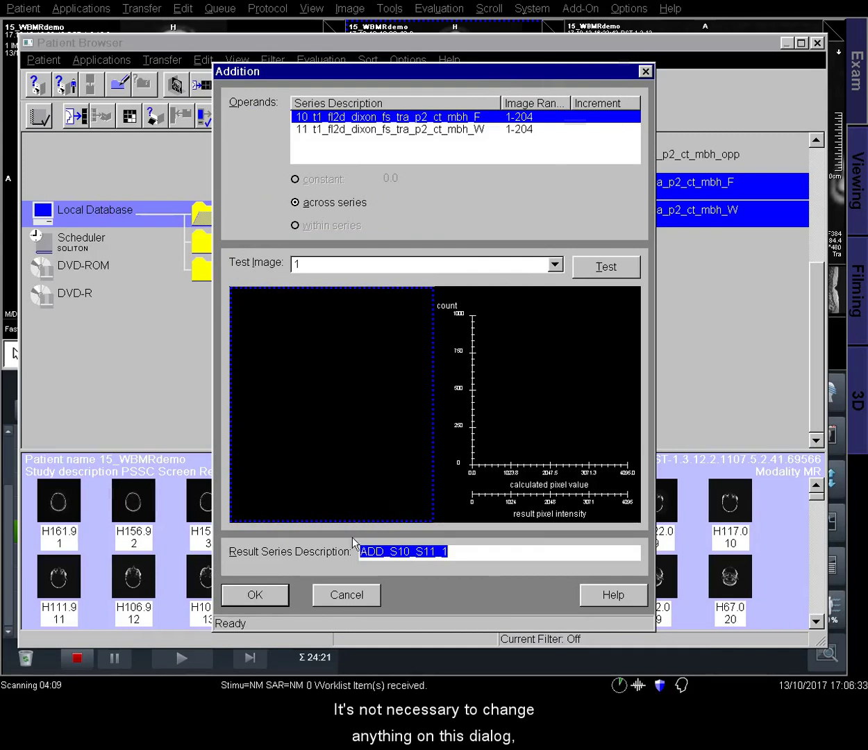
left_click(273, 599)
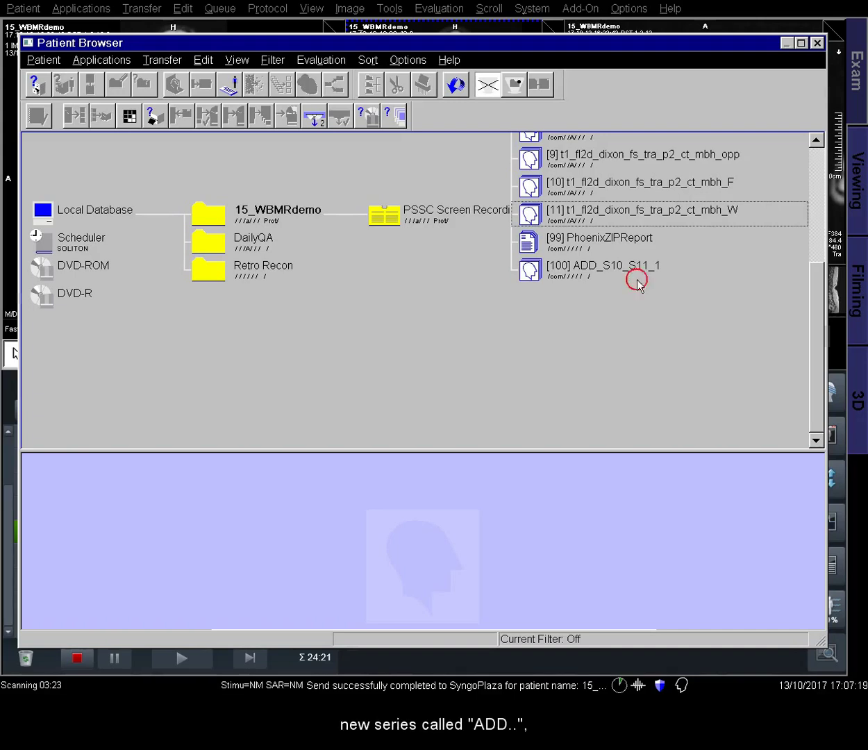
- Set up a Dynamic Analysis division of the Dixon F series [10] by the ADD_S10_S11_1 series, exchanging the operands
left_click(637, 279)
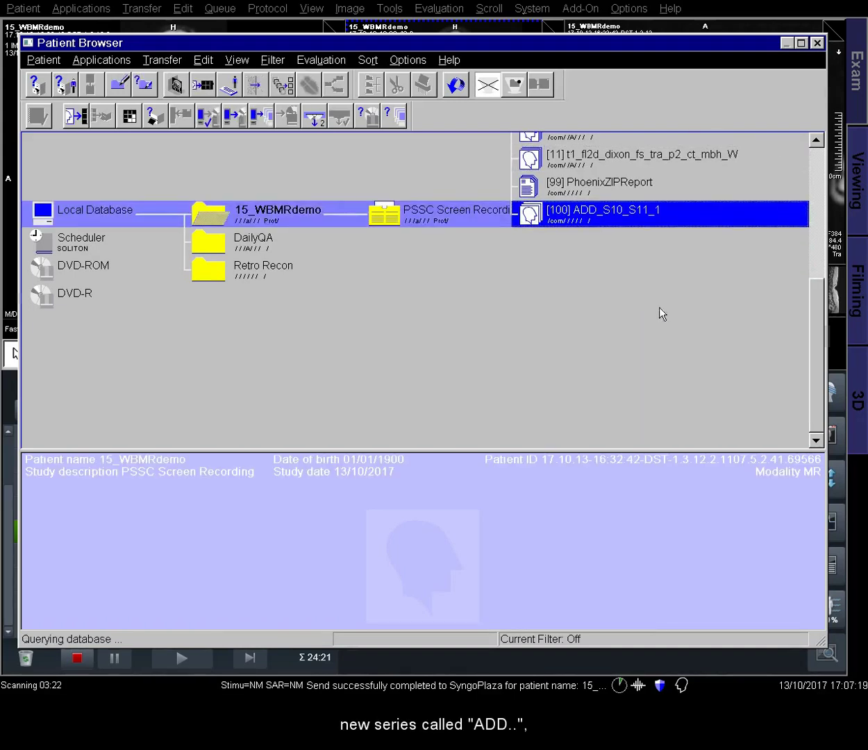
left_click(710, 254, "ctrl")
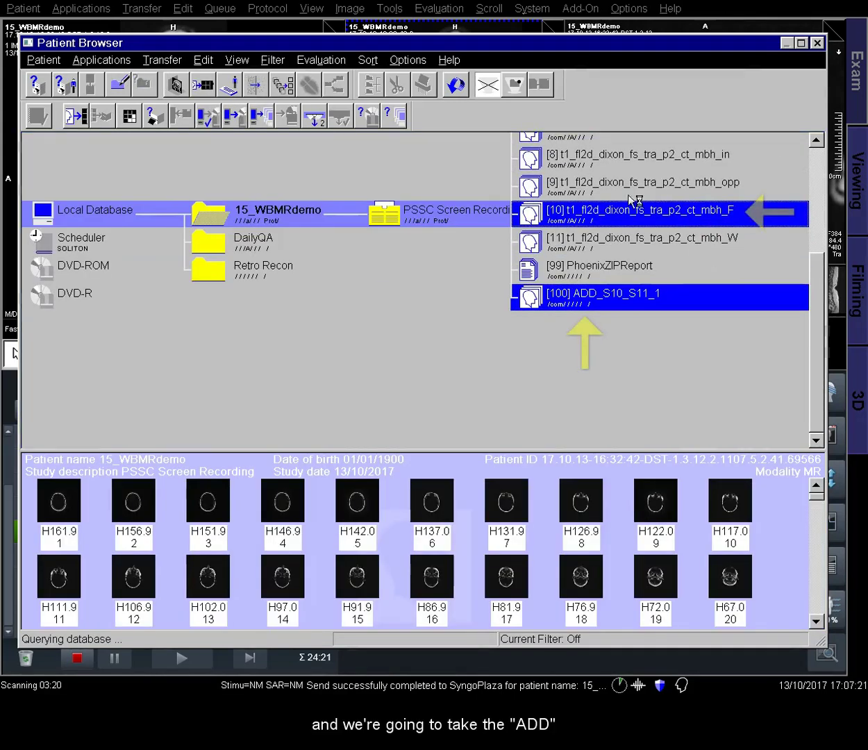
left_click(308, 62)
mouse_move(309, 82)
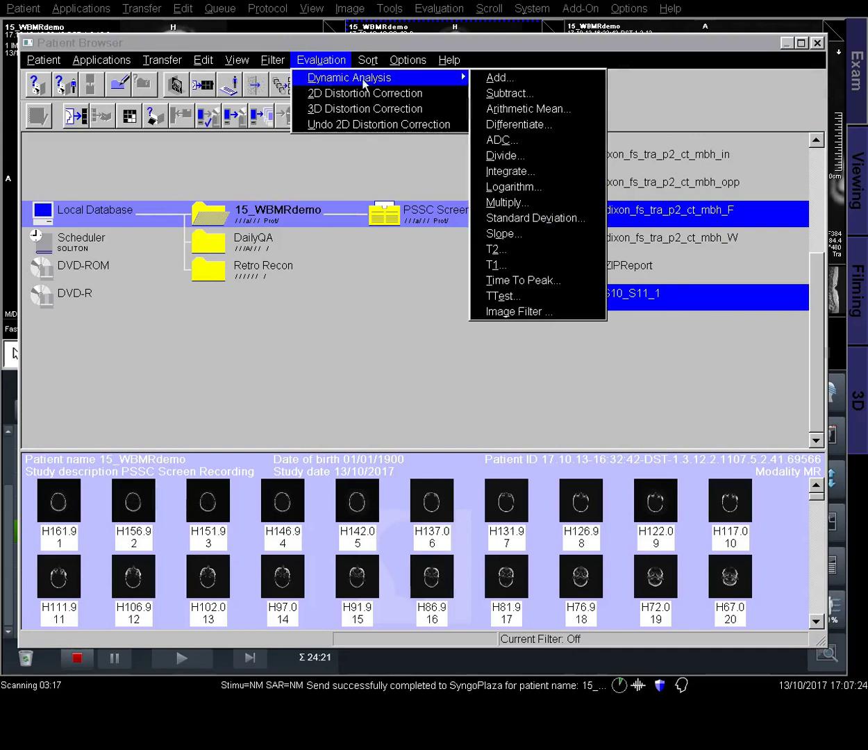
left_click(540, 157)
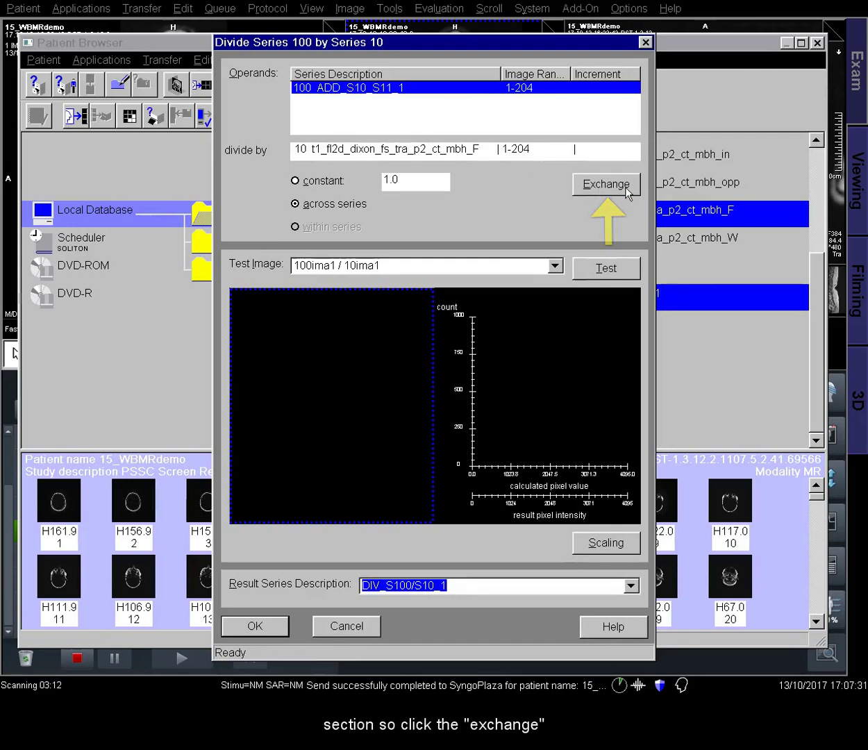
left_click(625, 189)
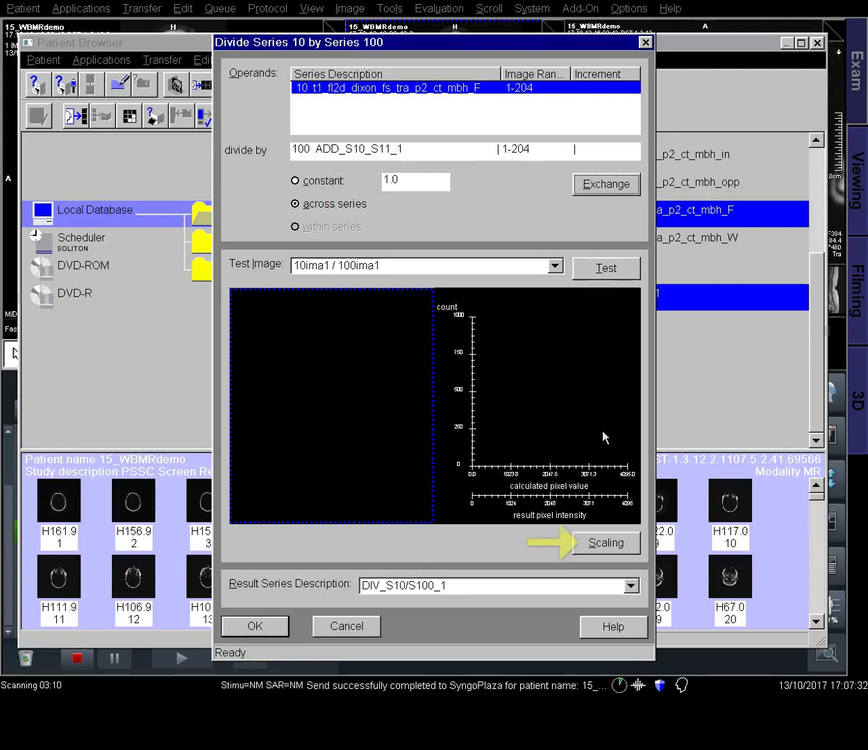
- Set the division's scaling factor to 1000, name the result series T1W F%, and run the calculation
left_click(622, 544)
left_click(548, 367)
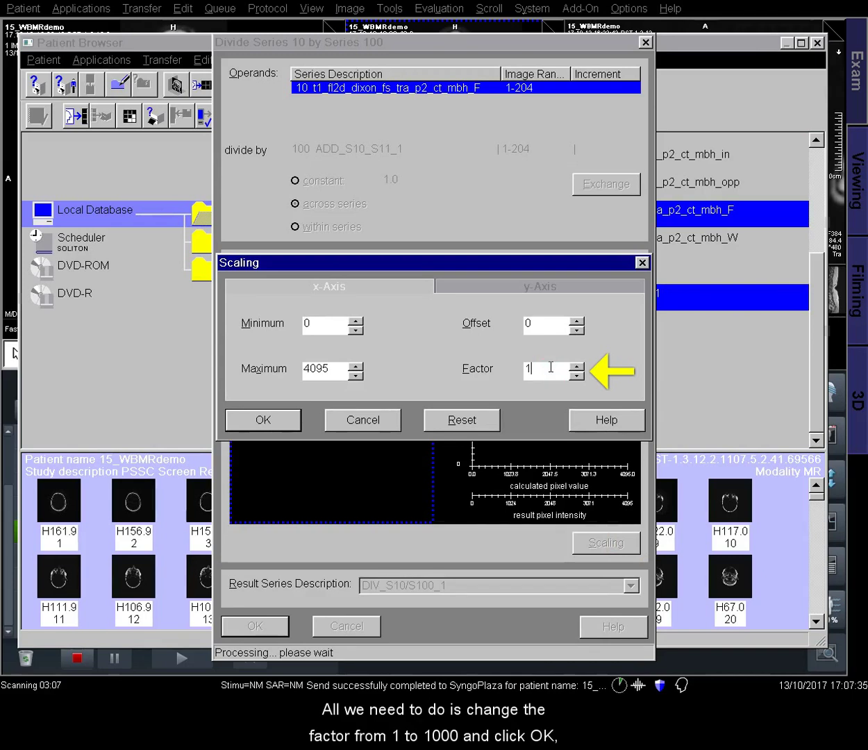
type("000")
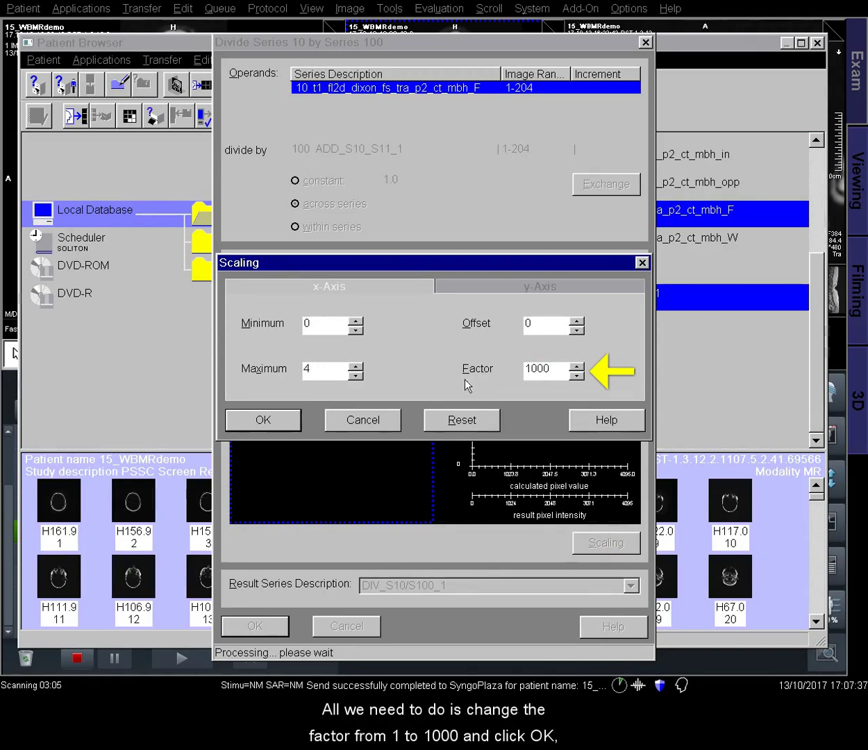
left_click(290, 419)
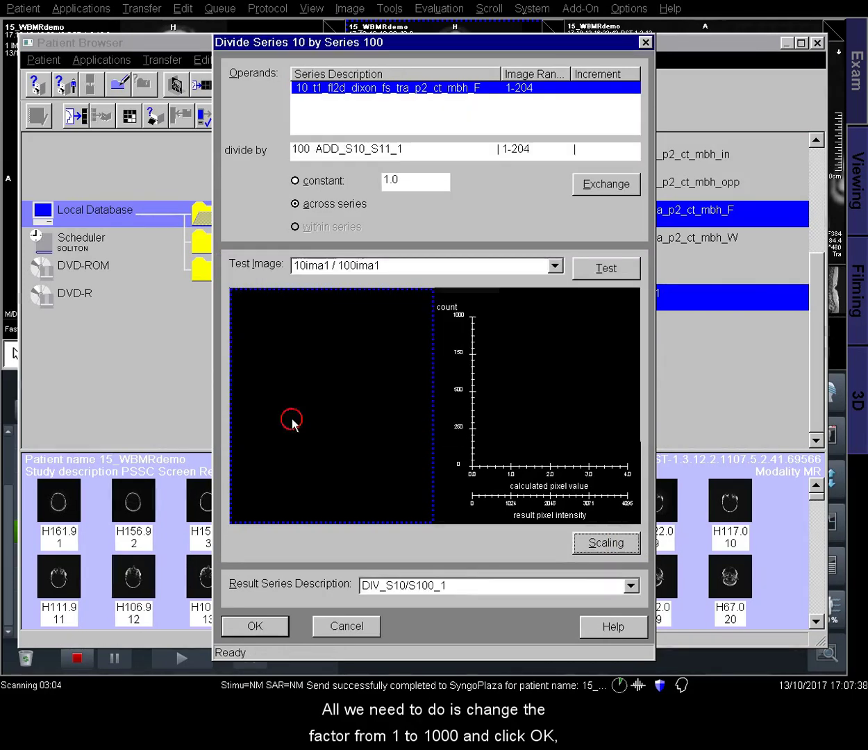
double_click(460, 586)
type("T1W F%")
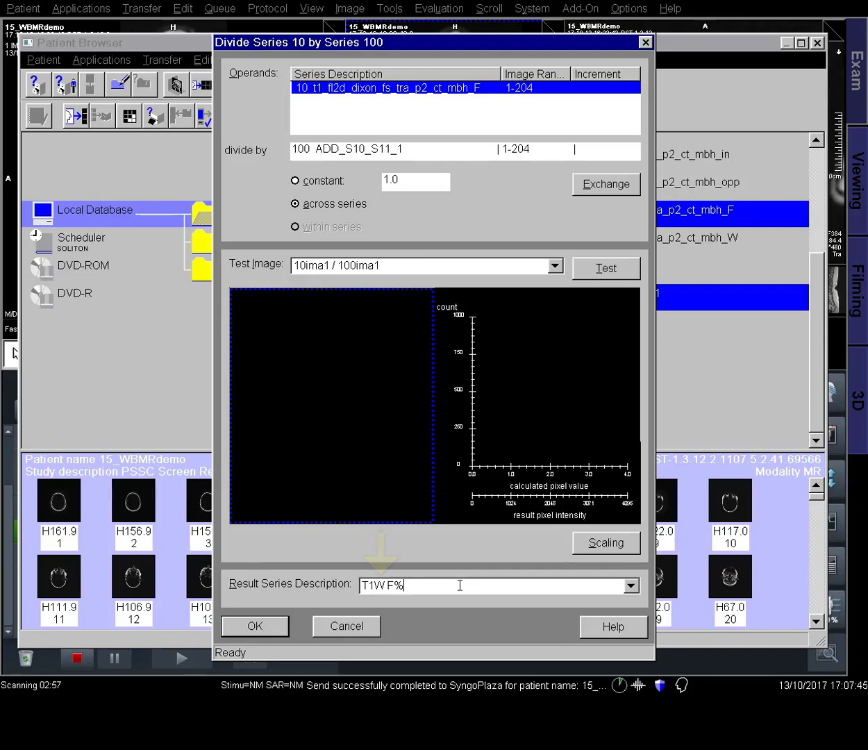
left_click(256, 631)
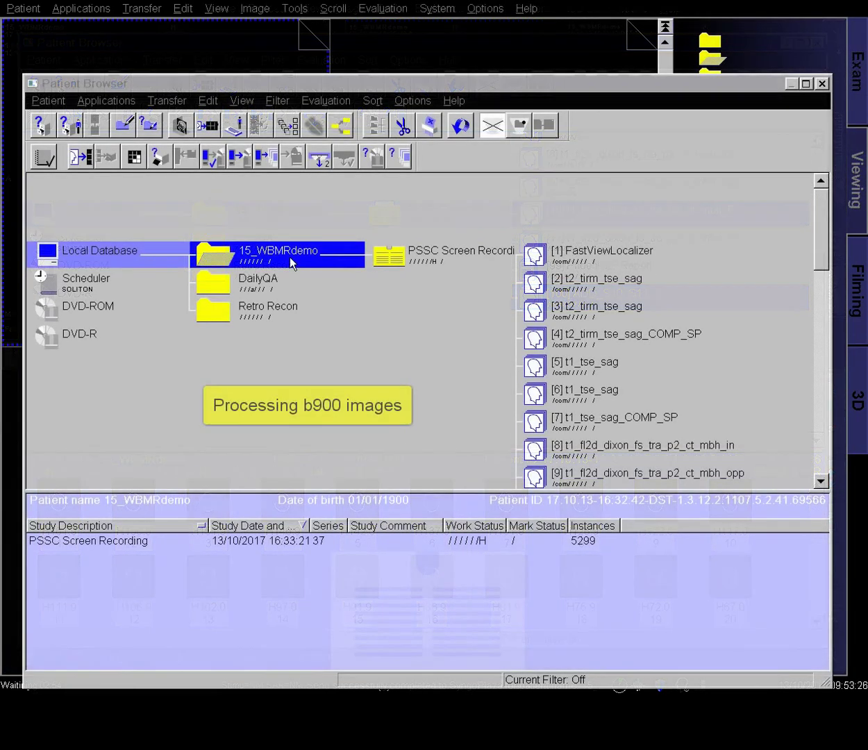
- Select the composed diffusion series [20] COMBO in the Patient Browser rather than the ADC series [21]
left_click_drag(822, 250, 821, 353)
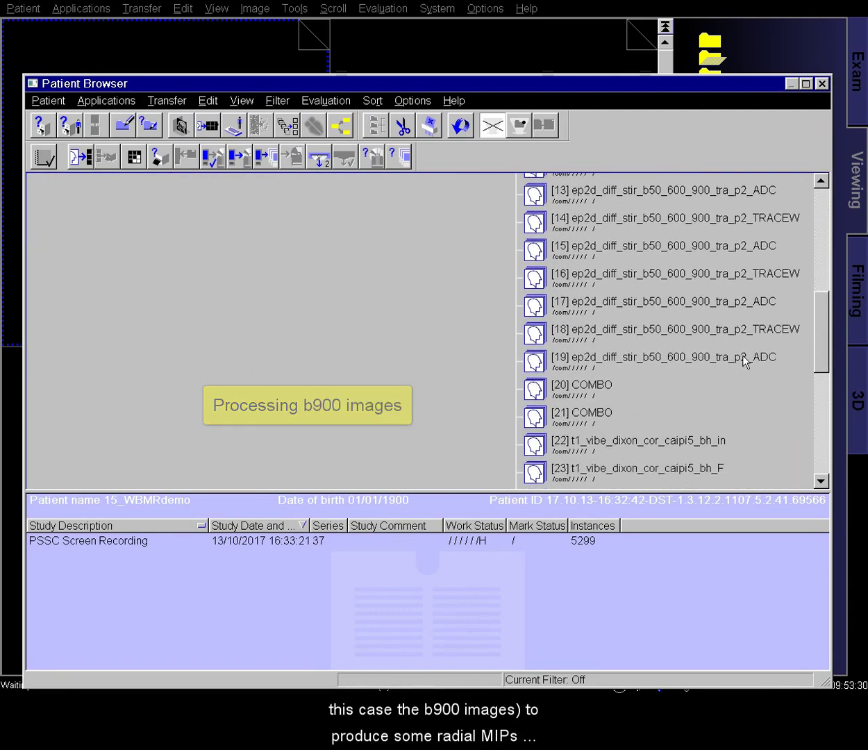
left_click(589, 408)
scroll(595, 411, "down", 2)
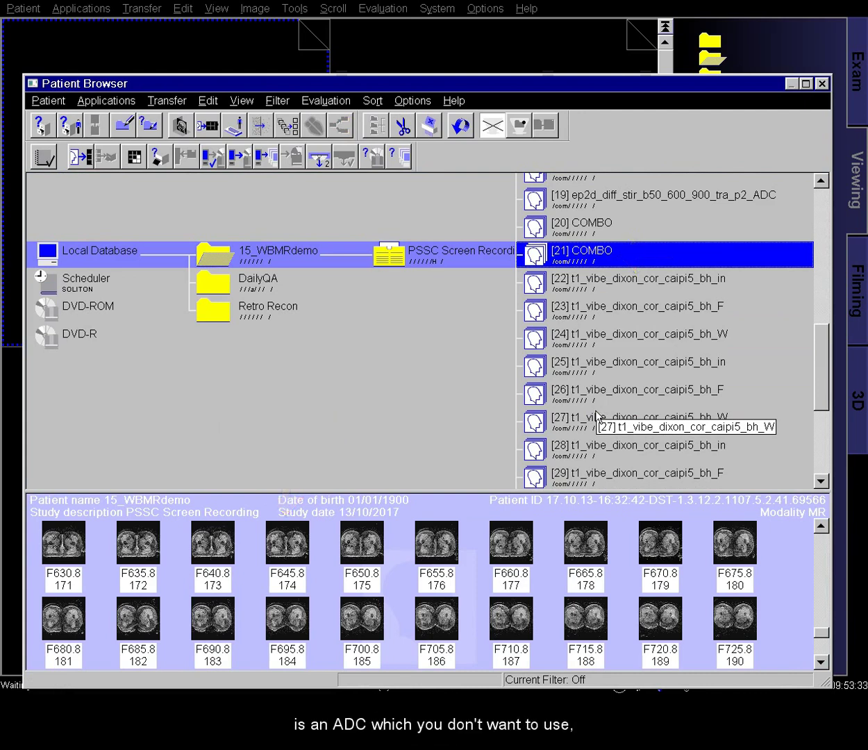
left_click(597, 224)
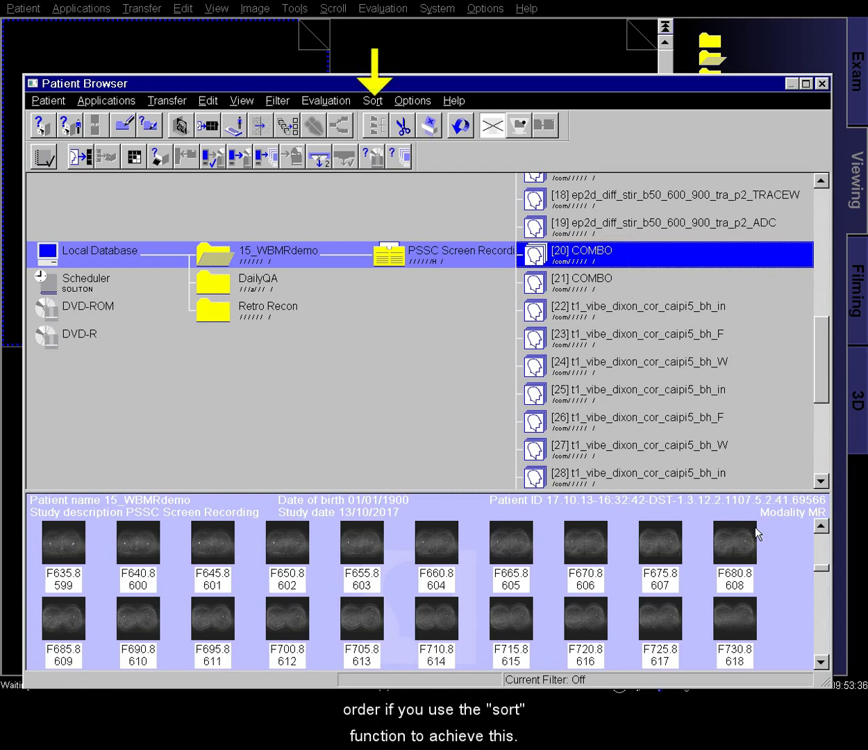
- Select the b900 images of series [20] COMBO, from image 429 at H214.2 through image 642 at F850.8
left_click_drag(822, 574, 820, 538)
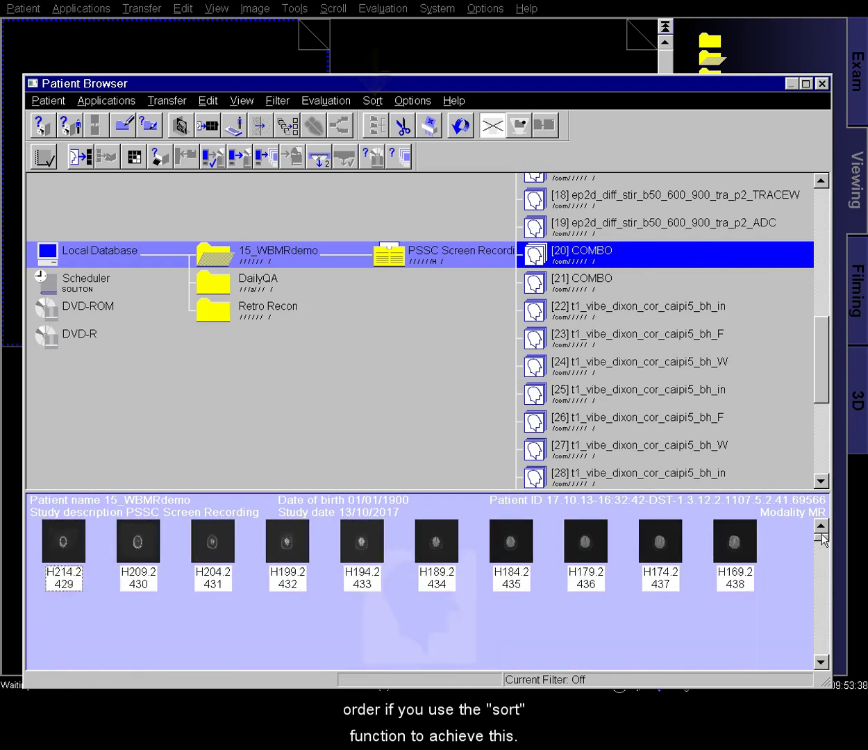
left_click(57, 536)
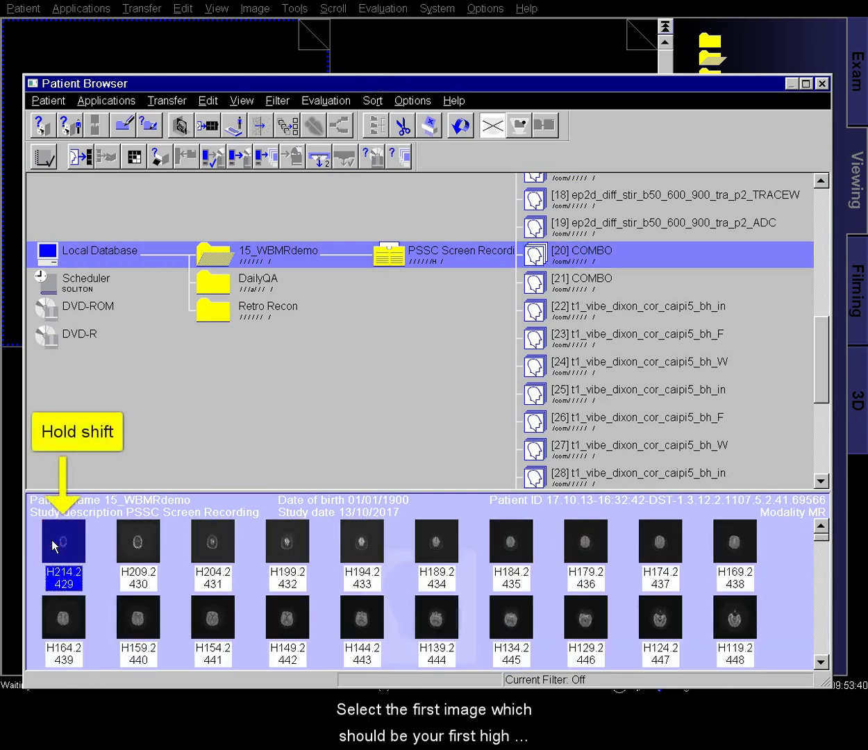
scroll(286, 564, "down", 11)
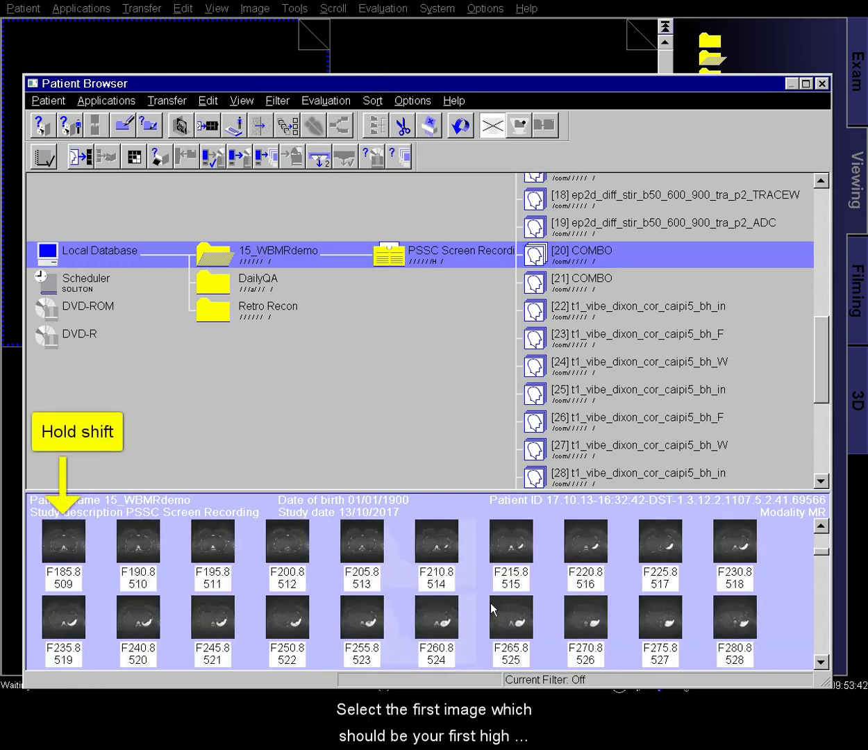
scroll(490, 616, "down", 8)
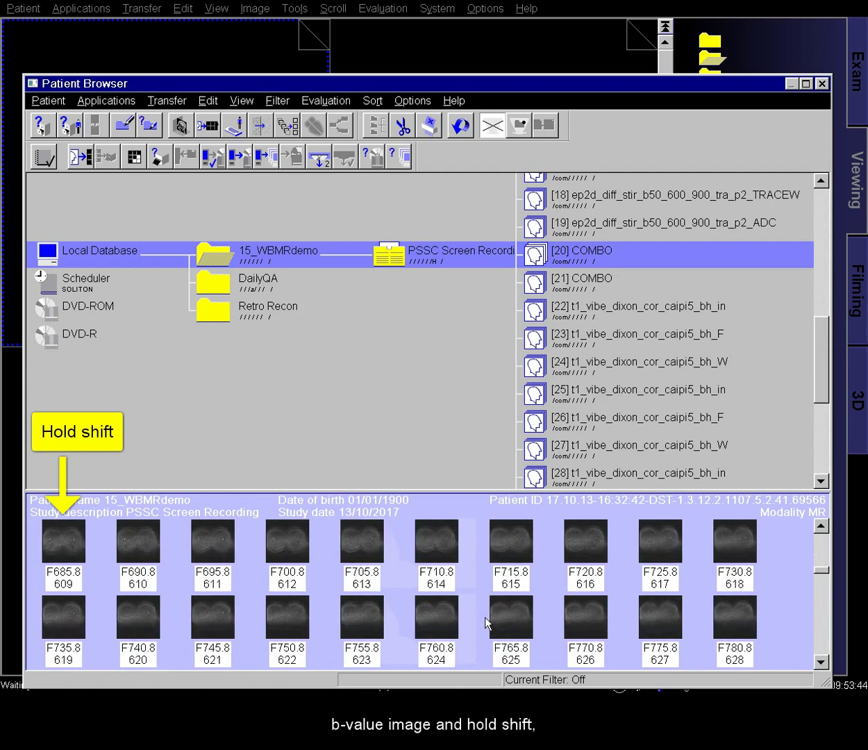
scroll(488, 623, "down", 1)
left_click(295, 632, "shift")
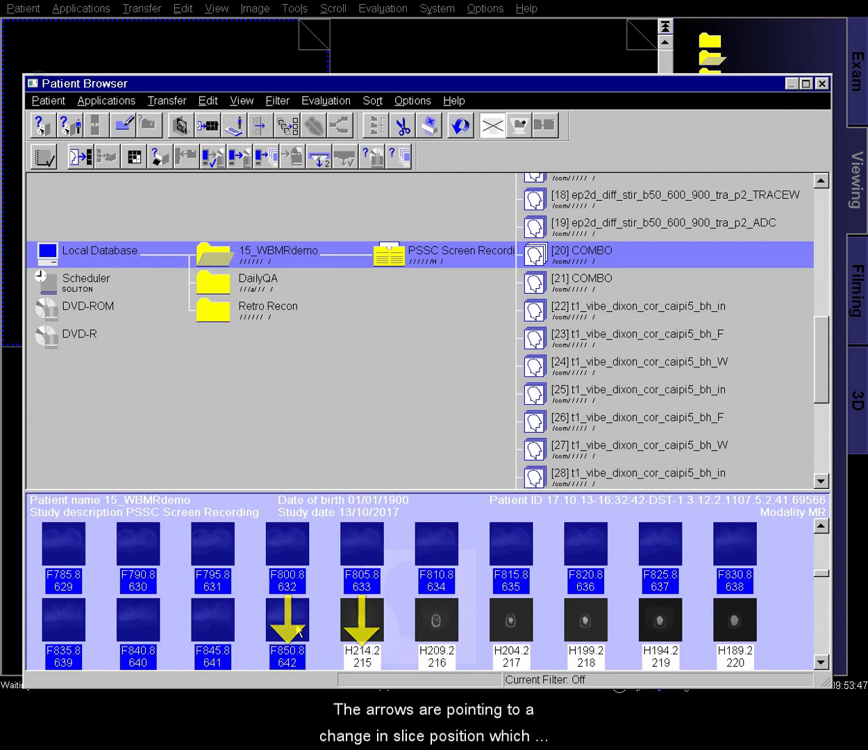
- Load the selected images into the first Viewing segment, close the Patient Browser, and check through the slices for the b900 label
left_click_drag(284, 632, 173, 58)
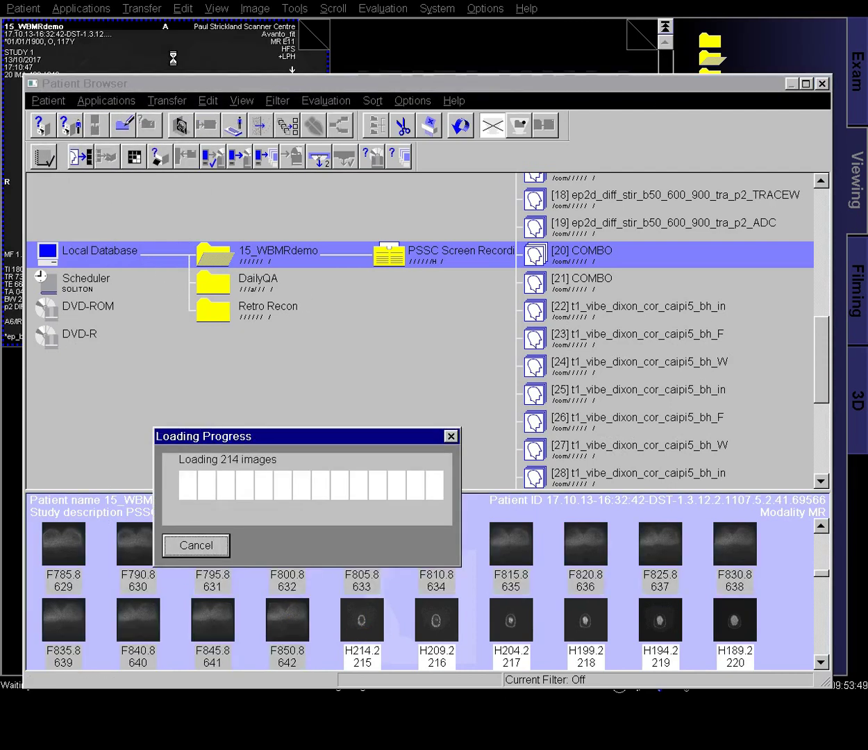
left_click(820, 84)
left_click(233, 281)
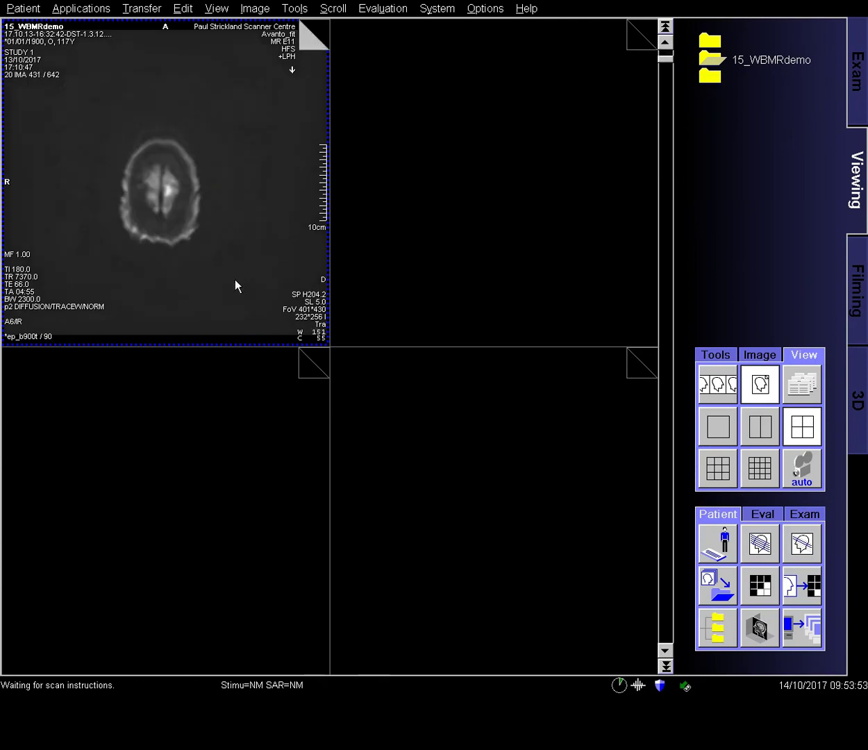
scroll(235, 280, "down", 13)
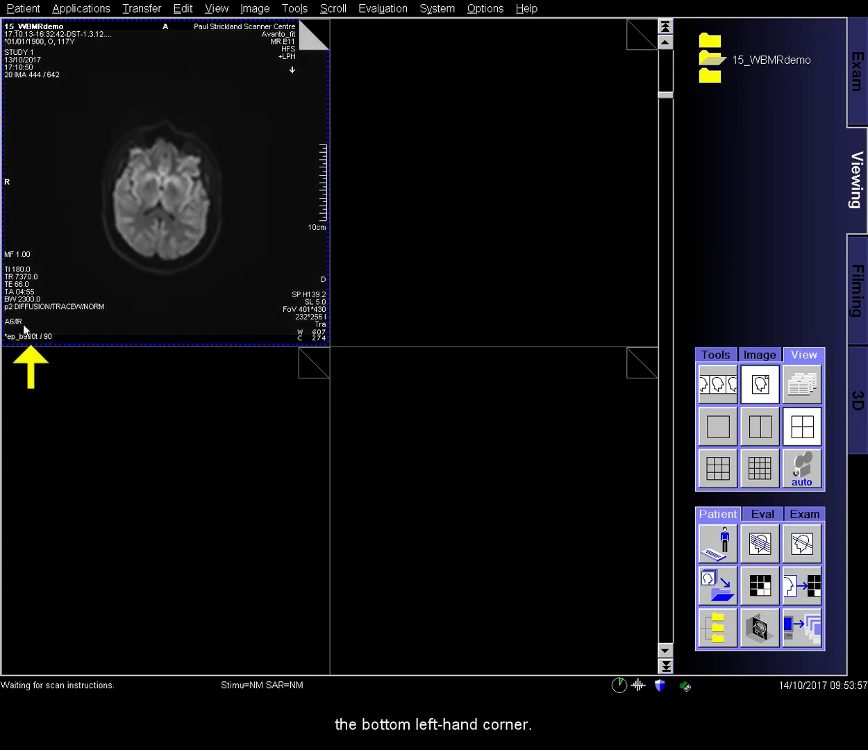
- Select the whole loaded b900 series and save its images as a new series named b900 COMBO
right_click(213, 296)
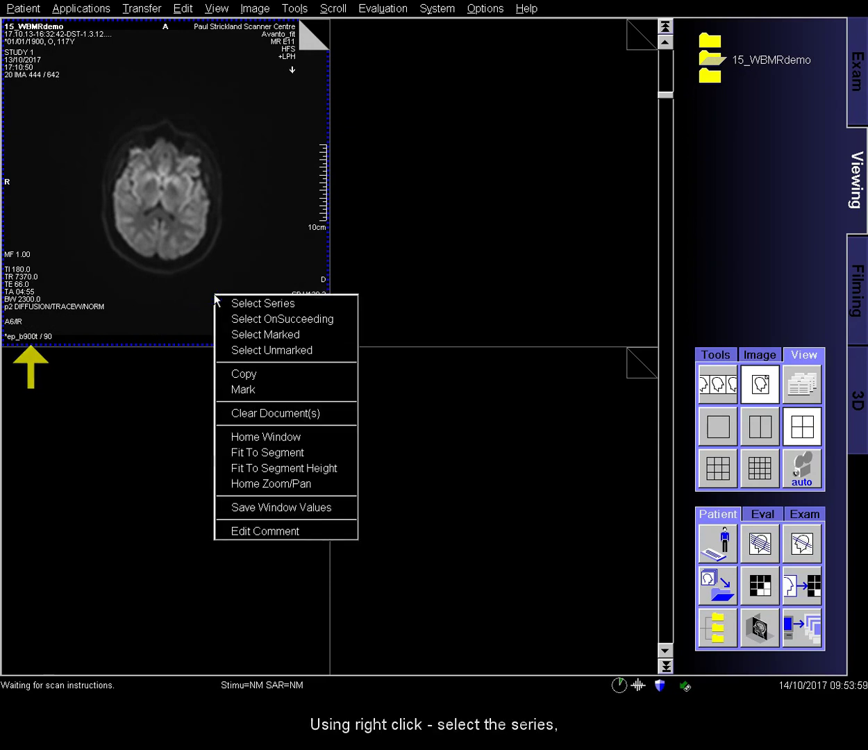
left_click(305, 305)
left_click(23, 9)
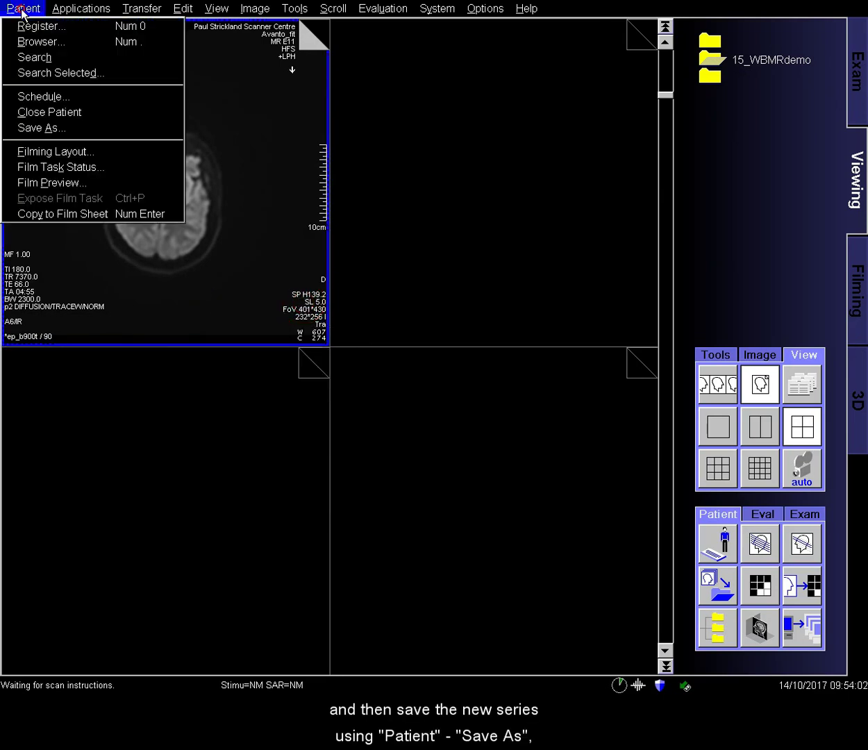
left_click(52, 128)
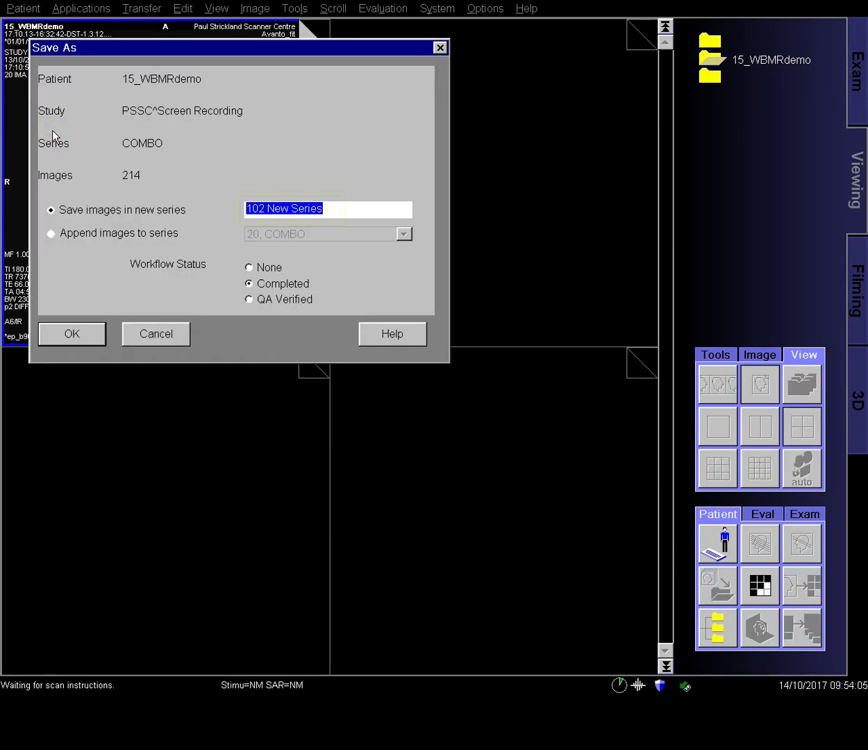
type("b90")
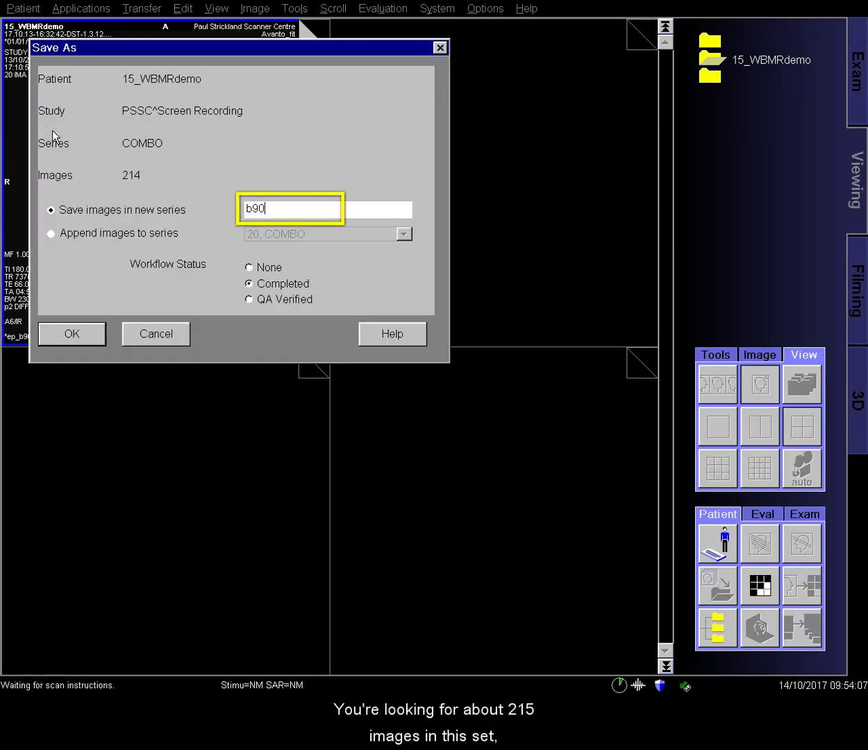
type("0 COMBO")
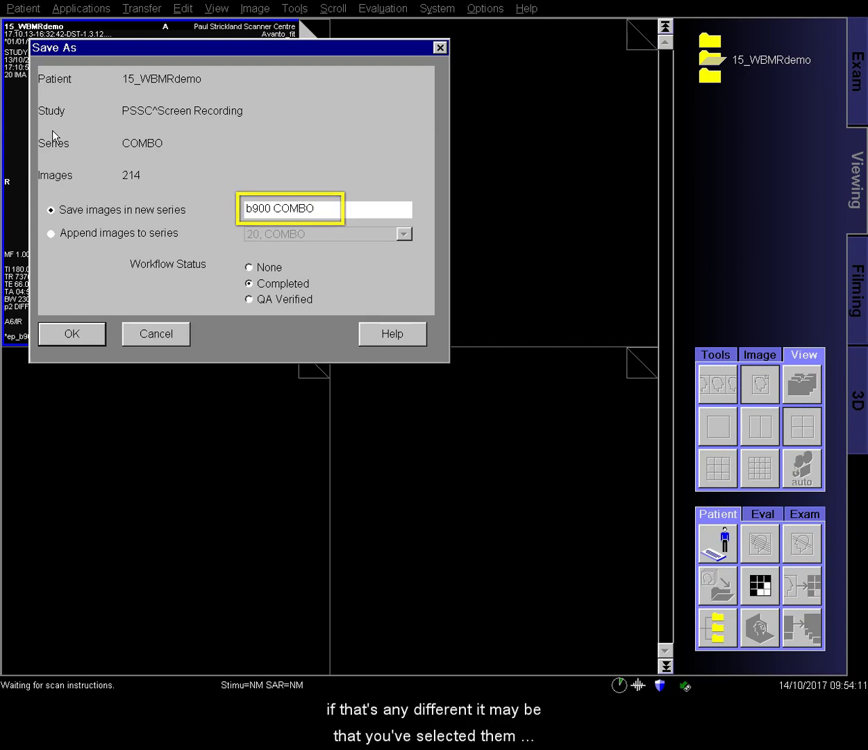
left_click(87, 333)
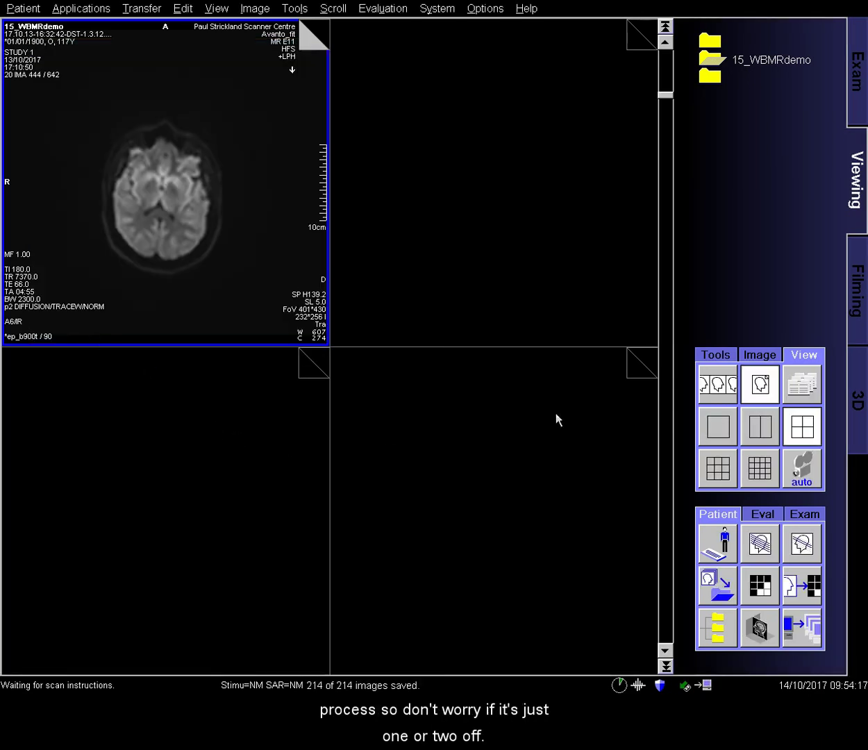
- Load series [102] b900 COMBO from the Patient Browser into the 3D card
left_click(864, 404)
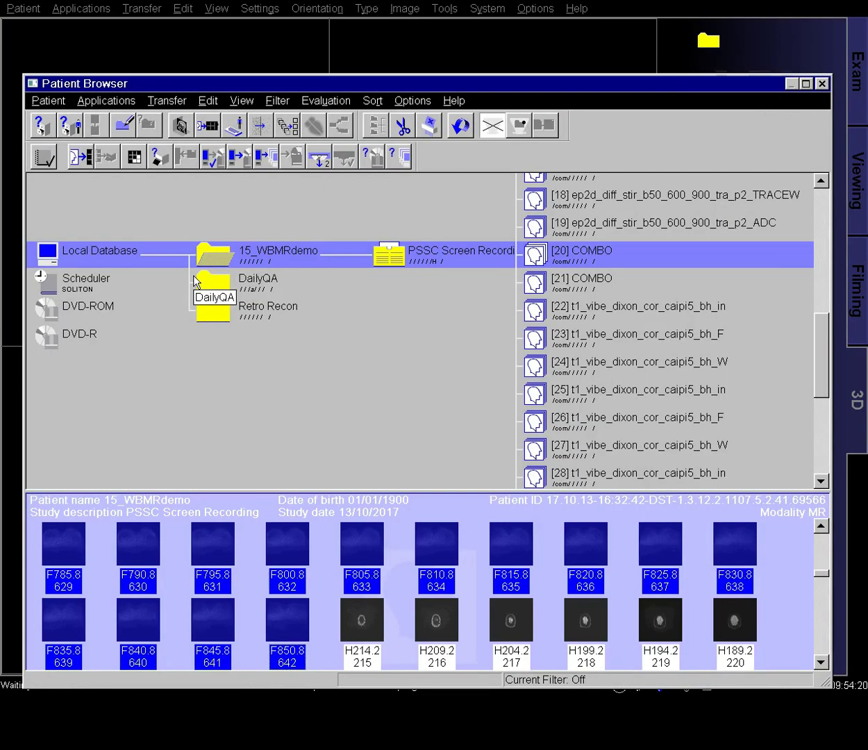
left_click_drag(818, 322, 817, 399)
left_click(625, 475)
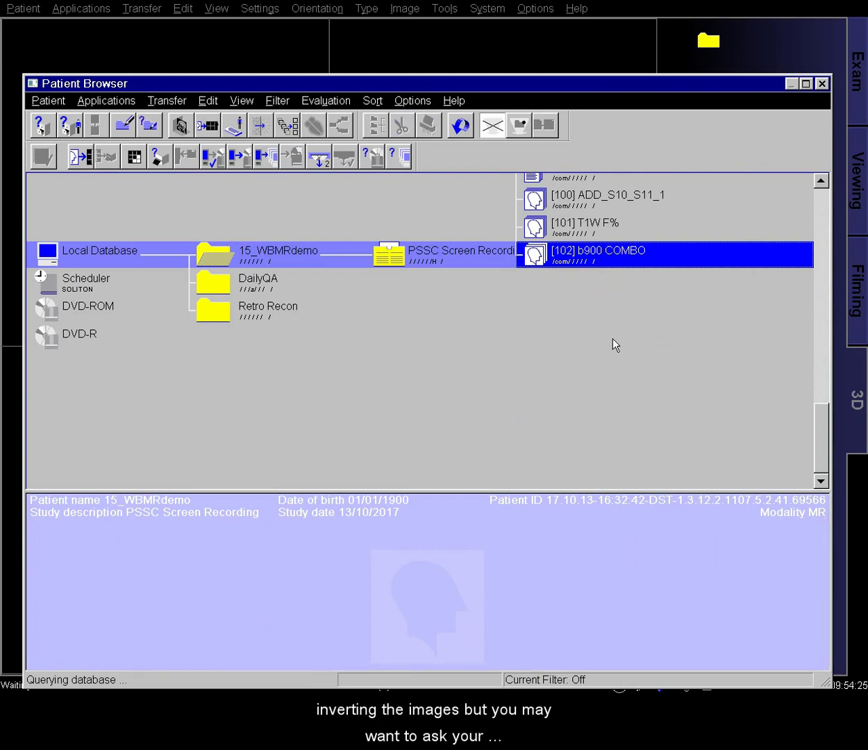
left_click_drag(633, 266, 246, 87)
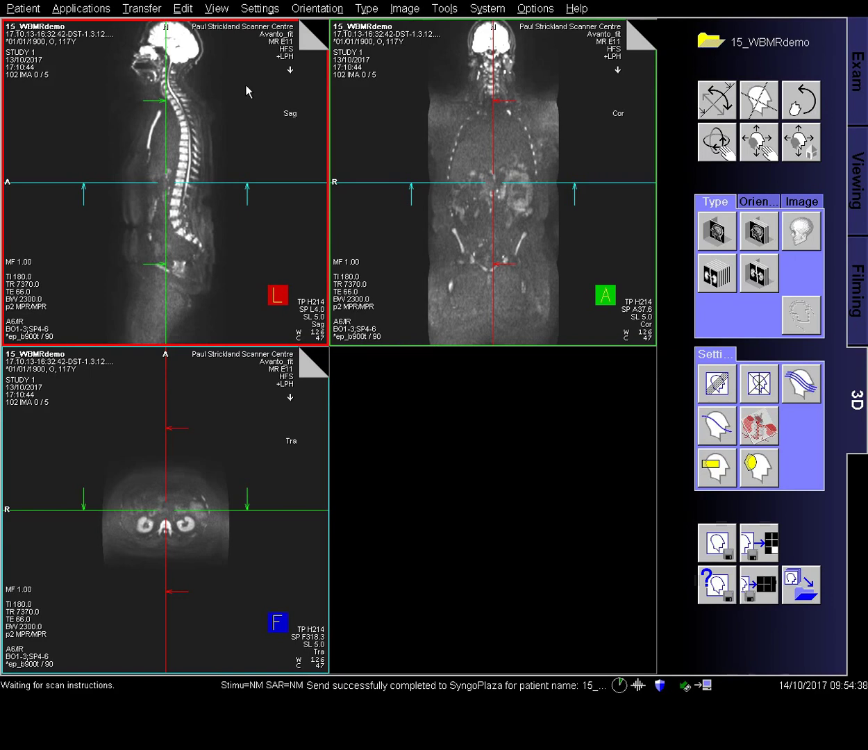
- Set up parallel ranges on the sagittal view with the WBODY COR MPR preset, extending coverage front to back to 62 images
left_click(704, 375)
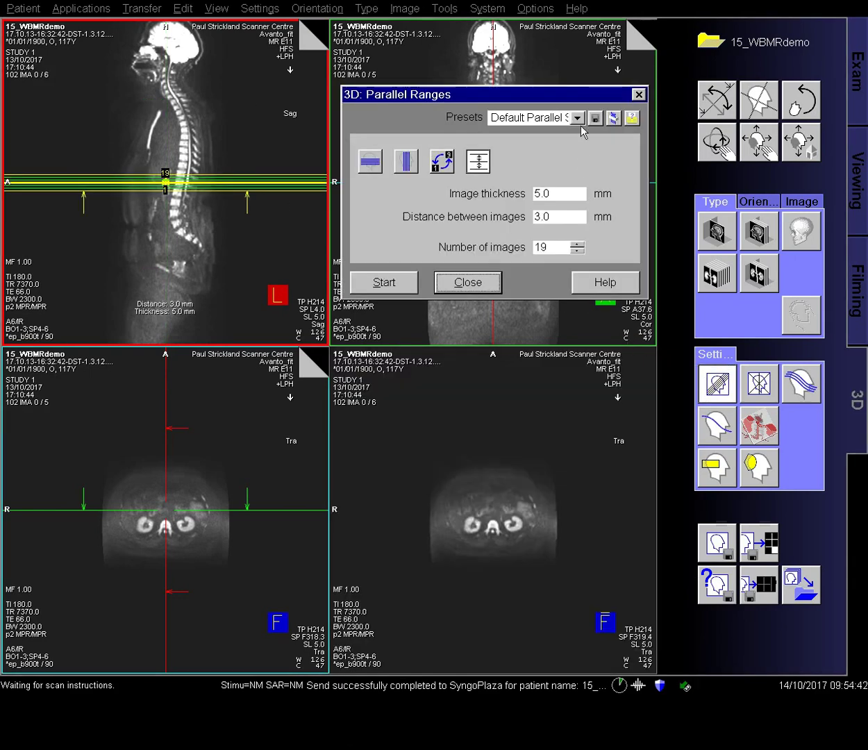
left_click(577, 117)
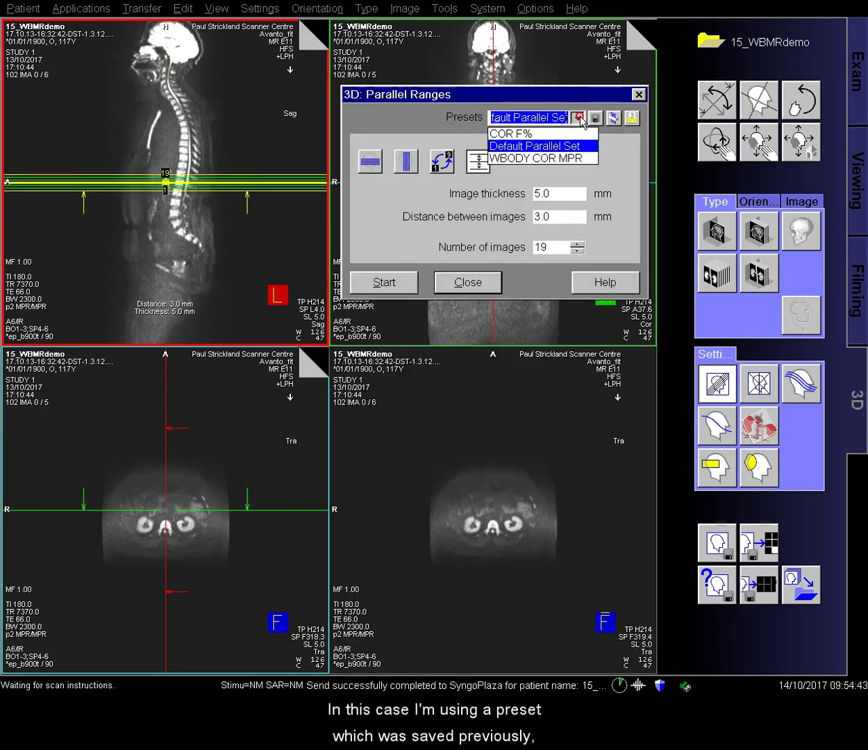
left_click(576, 160)
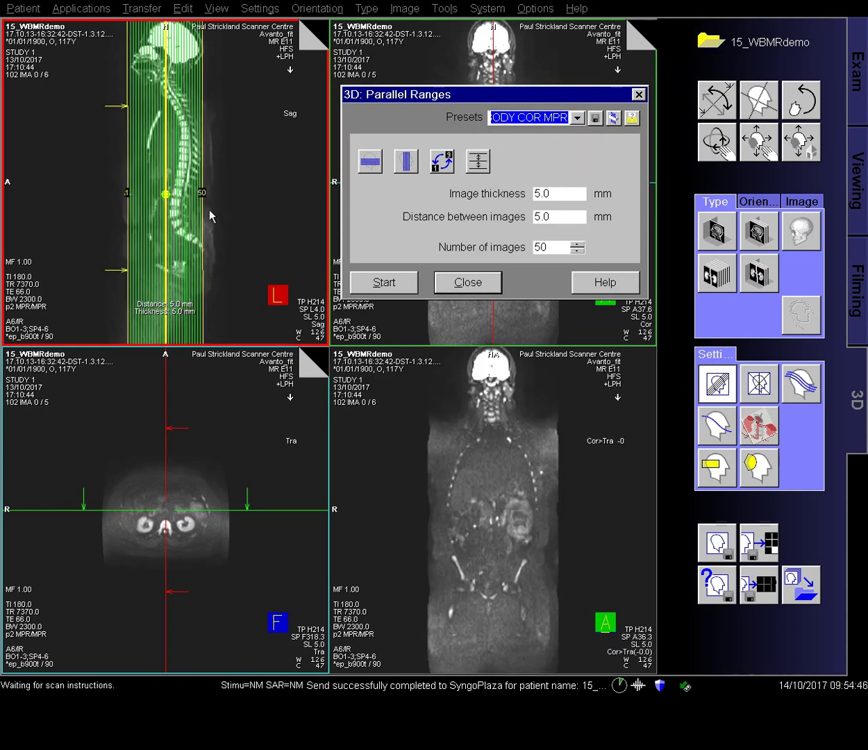
left_click_drag(201, 207, 217, 207)
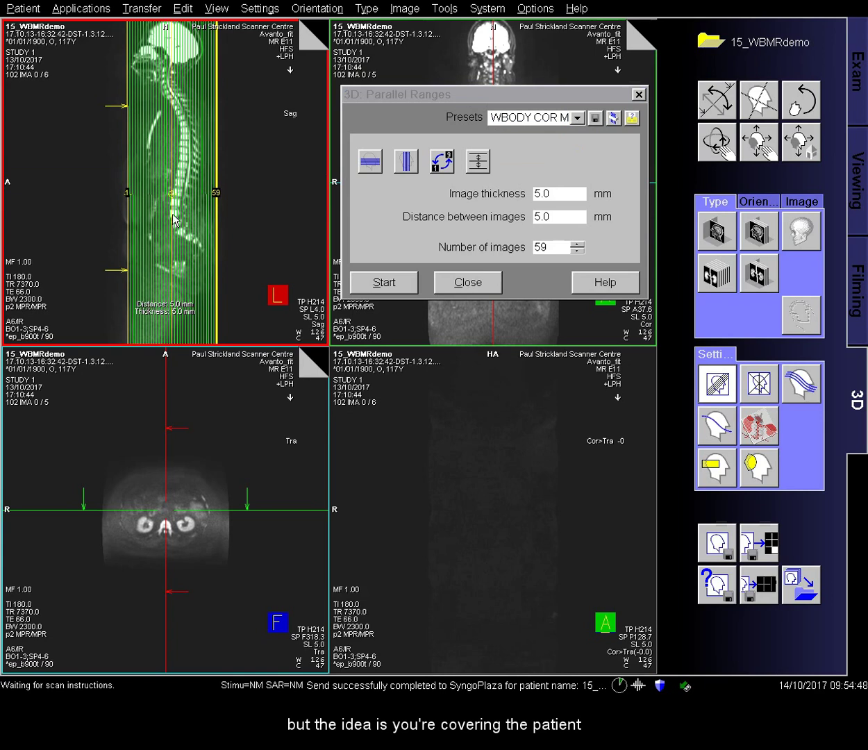
left_click_drag(127, 211, 122, 211)
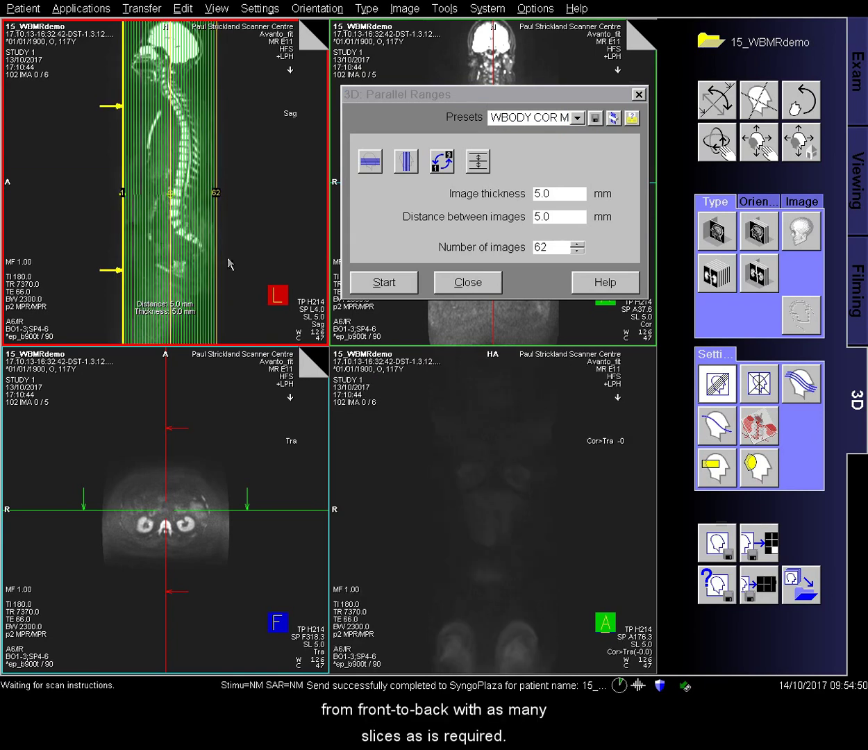
- Generate the coronal MPR images from the parallel range, save them, and close the Parallel Ranges dialog
left_click(406, 282)
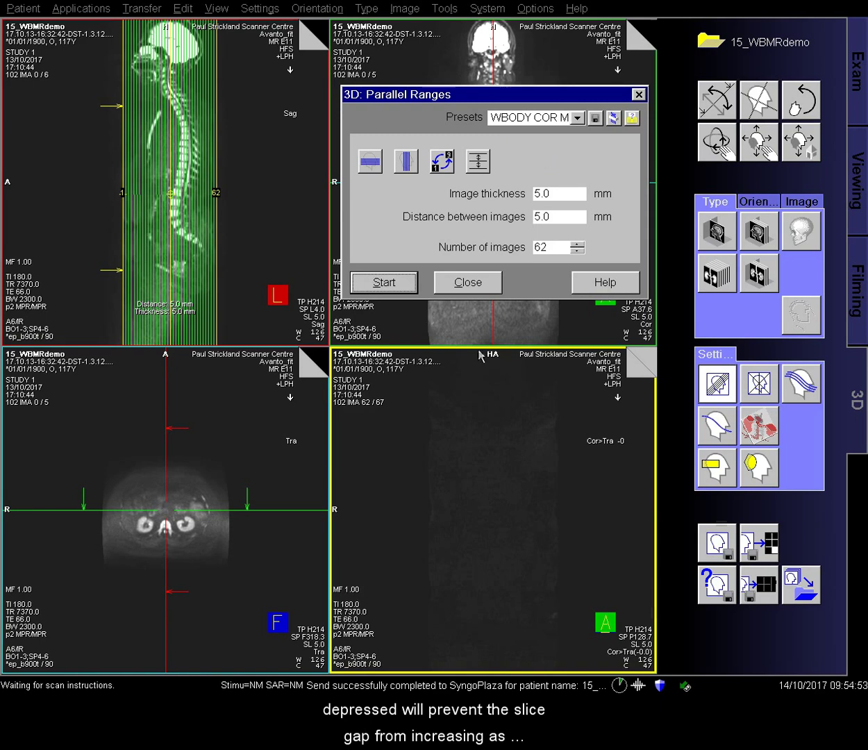
left_click(712, 535)
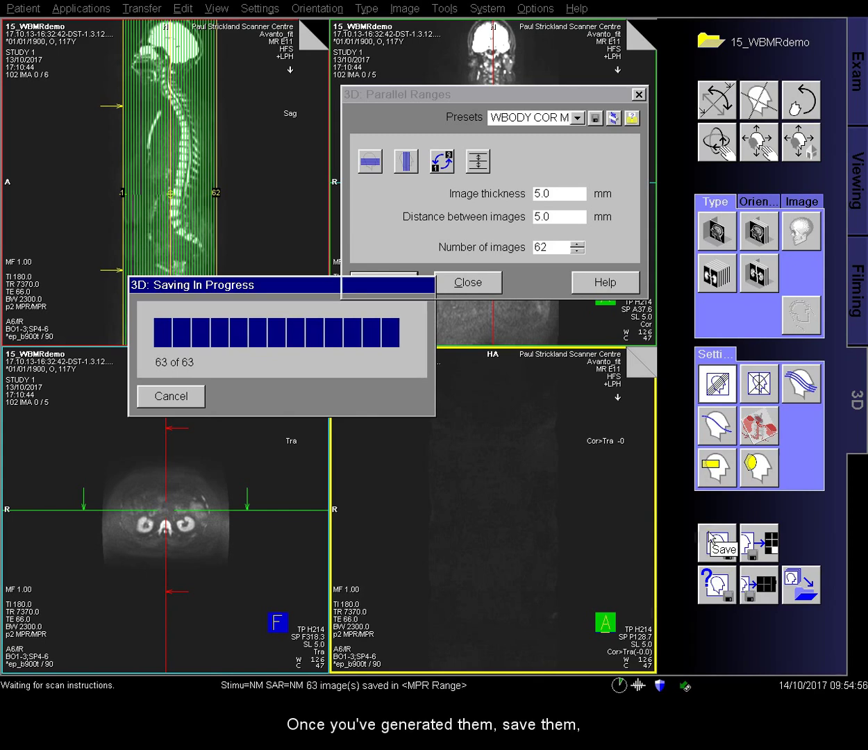
left_click(495, 285)
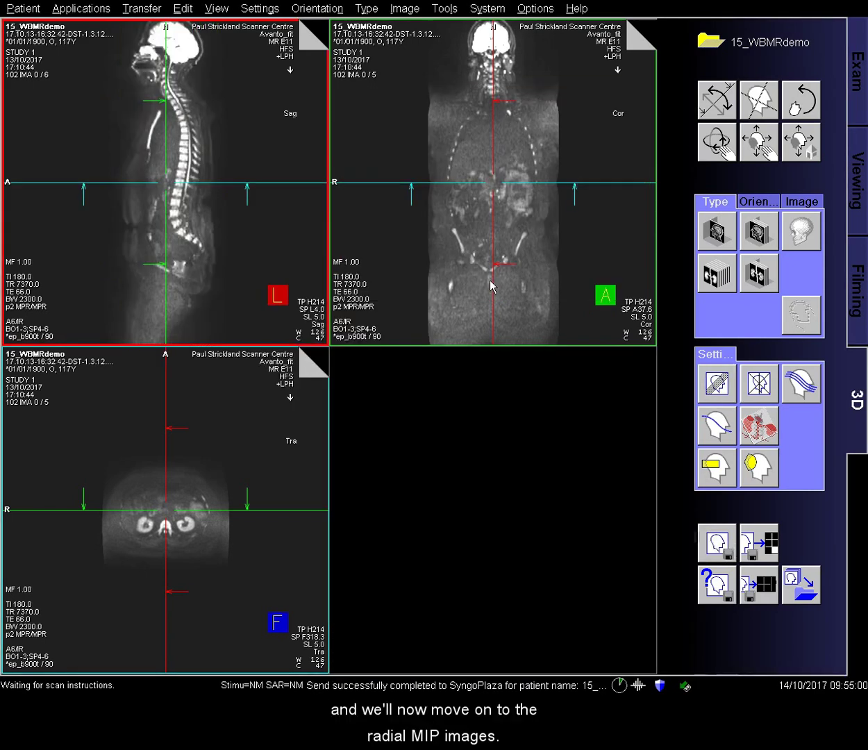
- Set up radial ranges on the transverse view with the WBODY PARASAG MIP preset (120 images, 3.0 degrees apart), centring them on the body
left_click(239, 437)
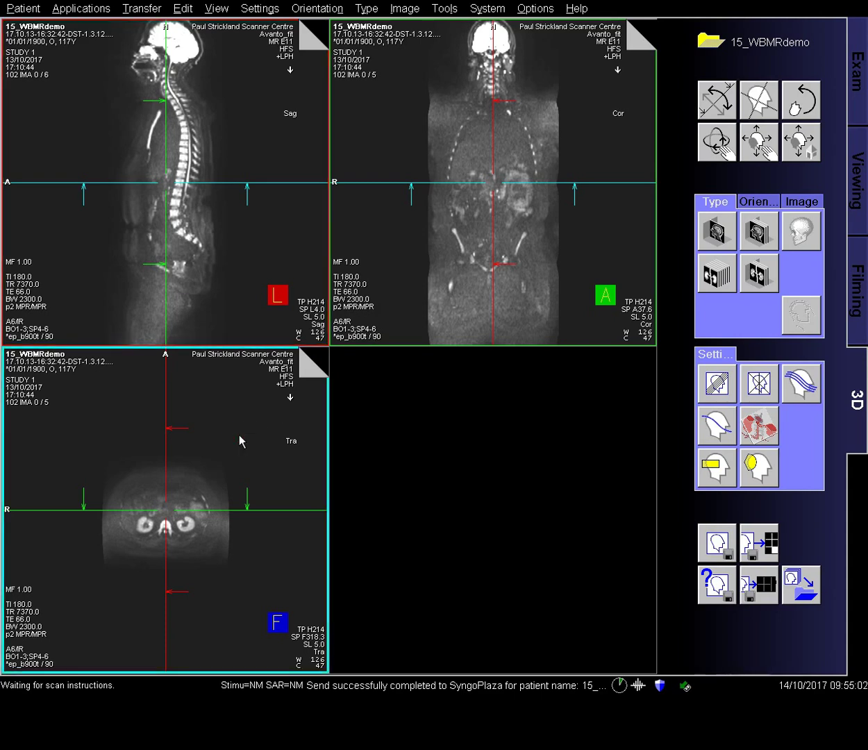
left_click(774, 388)
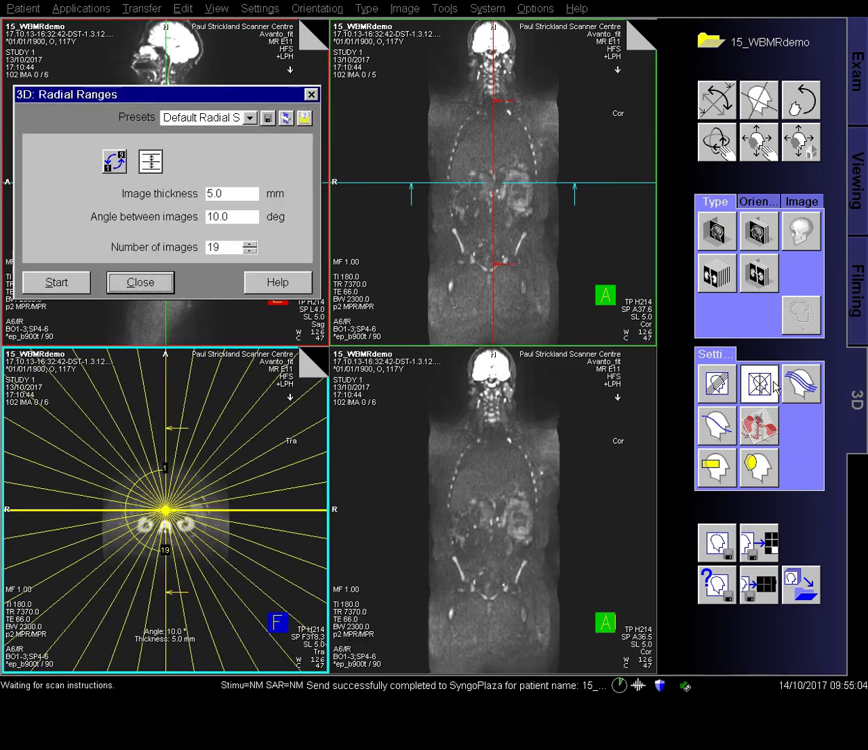
left_click(250, 118)
left_click(285, 147)
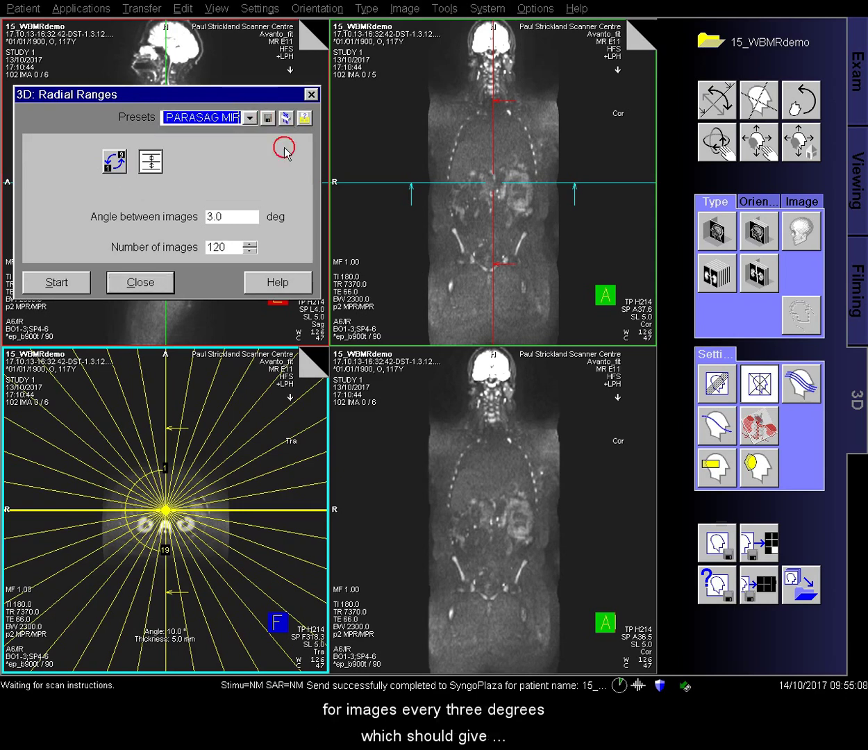
left_click_drag(168, 518, 166, 517)
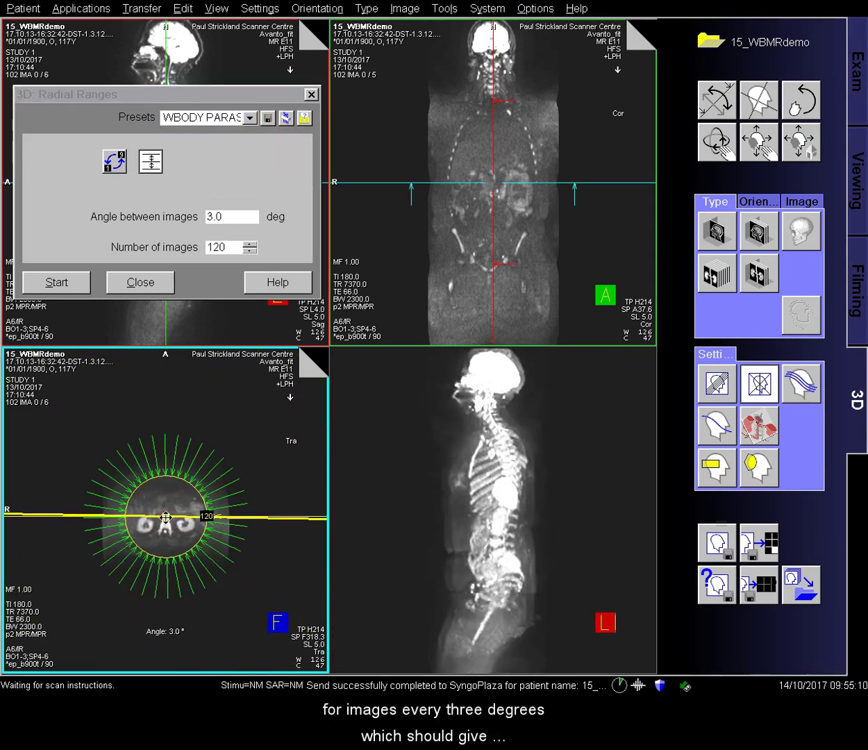
- Generate and save the radial MIP images, then close the Radial Ranges dialog and the patient
left_click(75, 282)
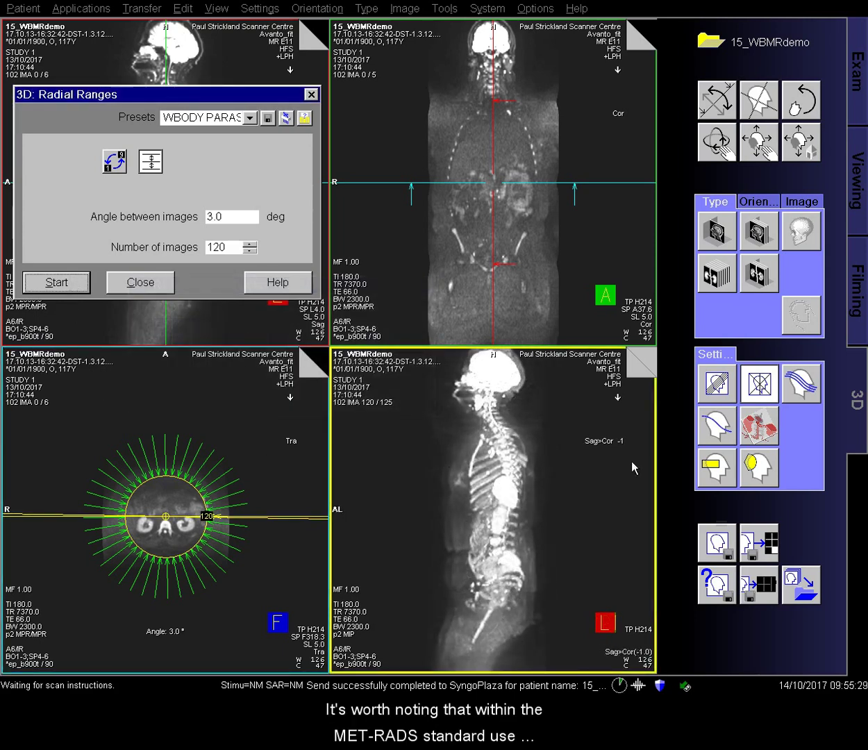
left_click(733, 532)
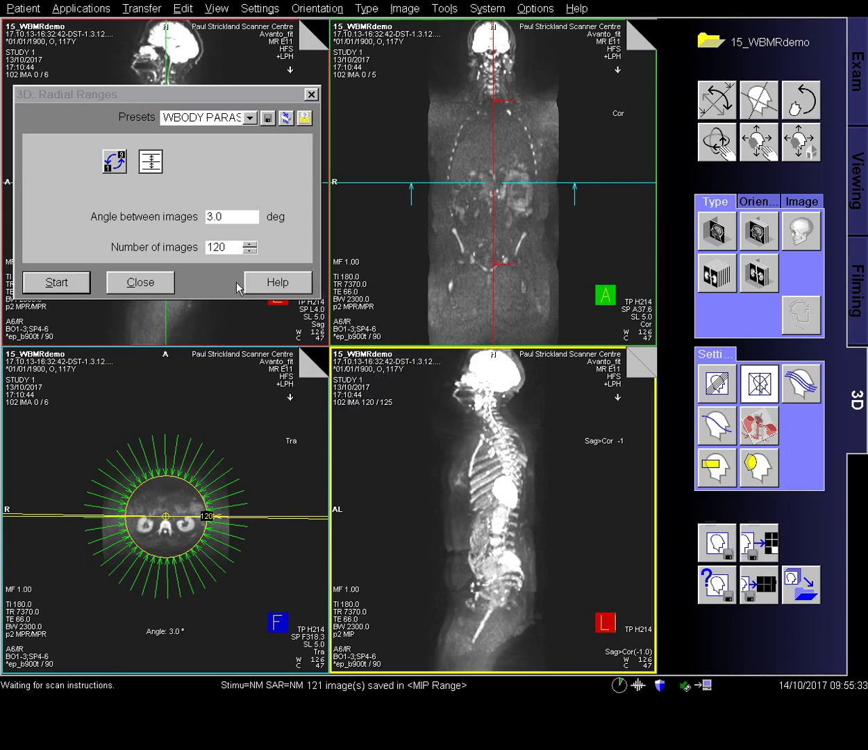
left_click(165, 285)
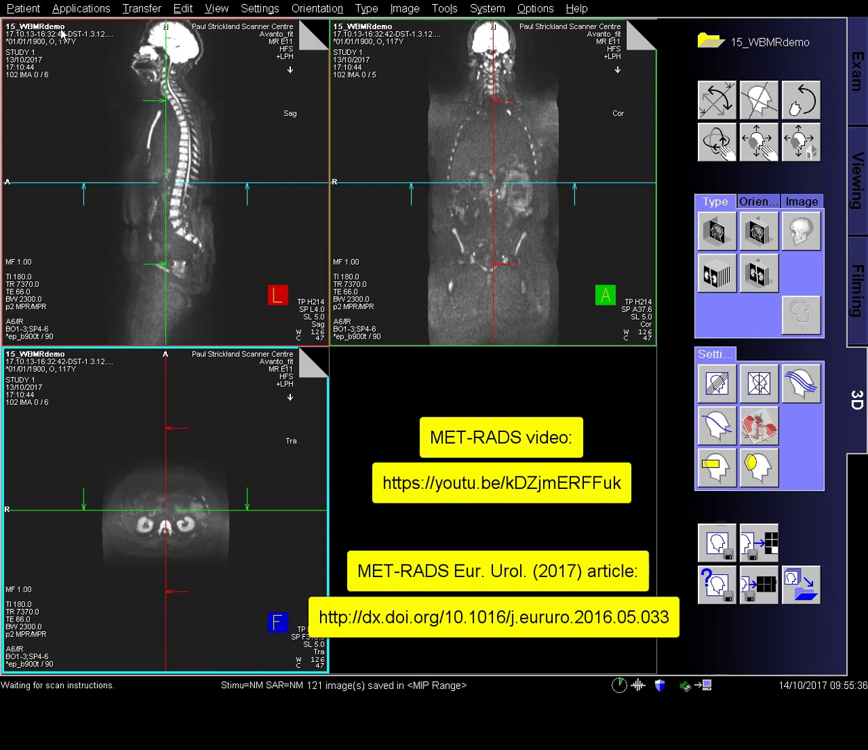
left_click(28, 9)
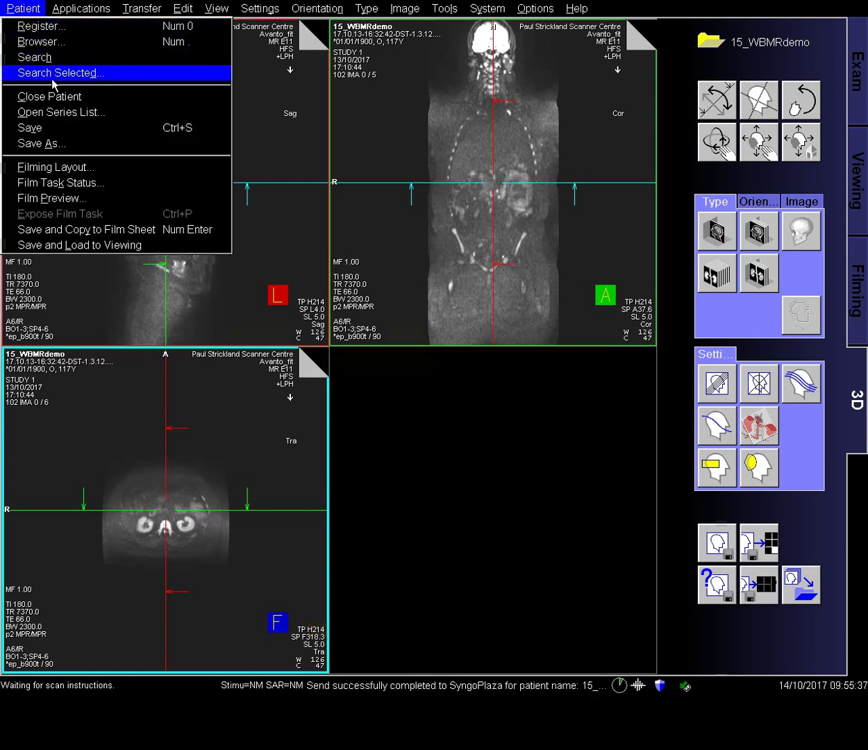
left_click(50, 96)
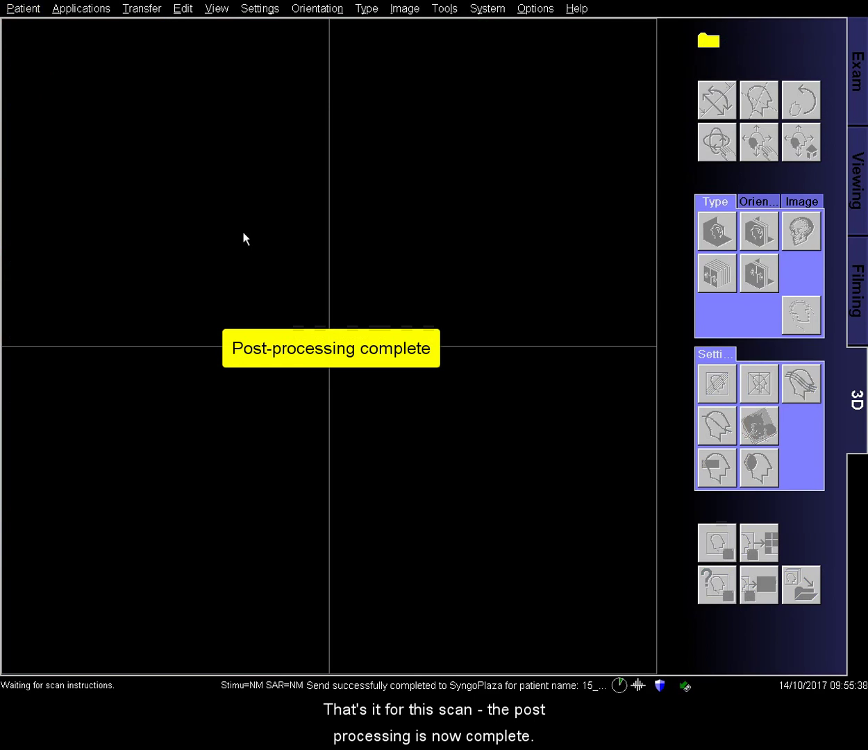